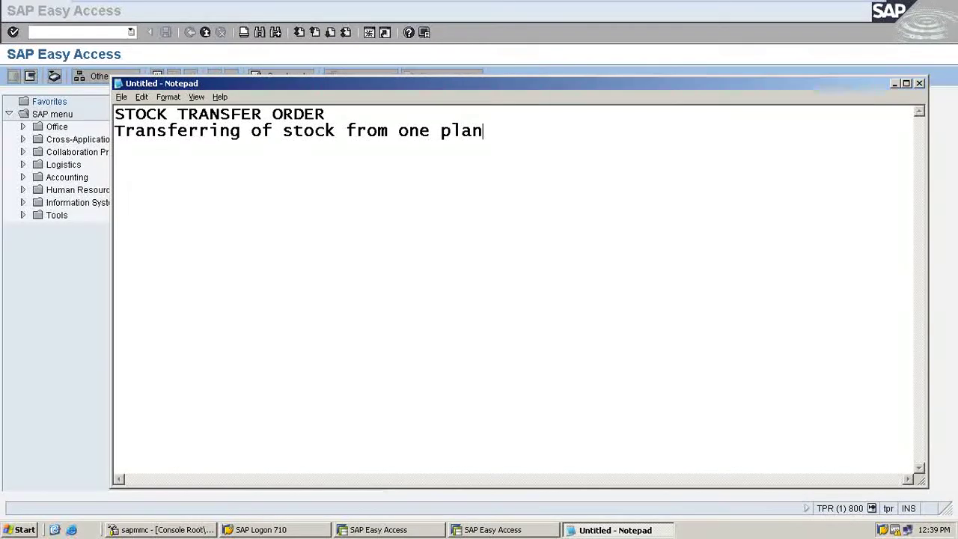
Complete the note's second line so it reads "Transferring of stock from one plant to another plant."
type("anu")
key("BackSpace")
key("BackSpace")
type("nothe")
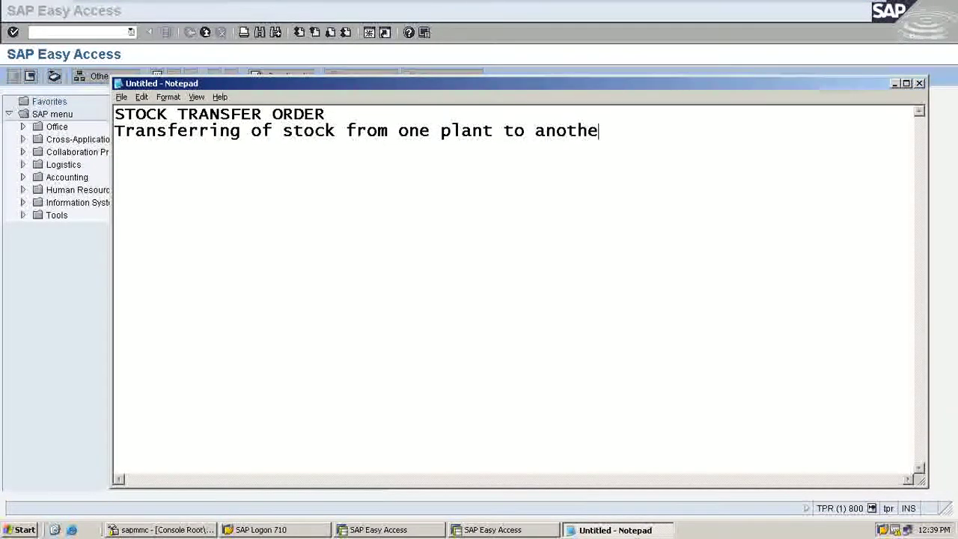
type("r plant.")
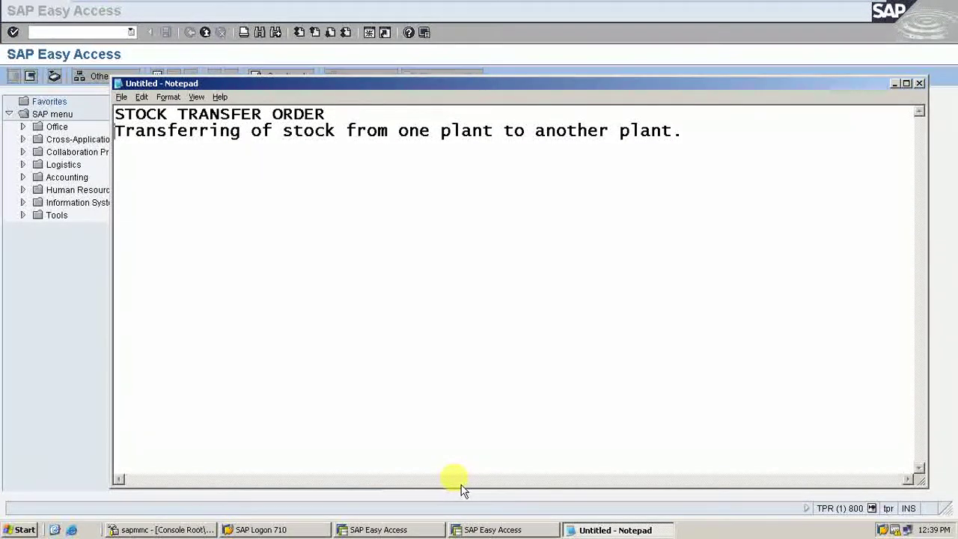
Copy "Transferring of stock from one" onto a new line and complete it with "stor loc to another stor. loc"
key("Home")
key("shift+Right")
key("shift+Right")
key("shift+Right")
key("shift+Right")
key("shift+Right")
key("shift+Right")
key("shift+Right")
key("shift+Right")
key("shift+Right")
key("shift+Right")
key("shift+Right")
key("shift+Right")
key("shift+Right")
key("shift+Right")
key("shift+Right")
key("shift+Right")
key("shift+Right")
key("shift+Right")
key("shift+Right")
key("shift+Right")
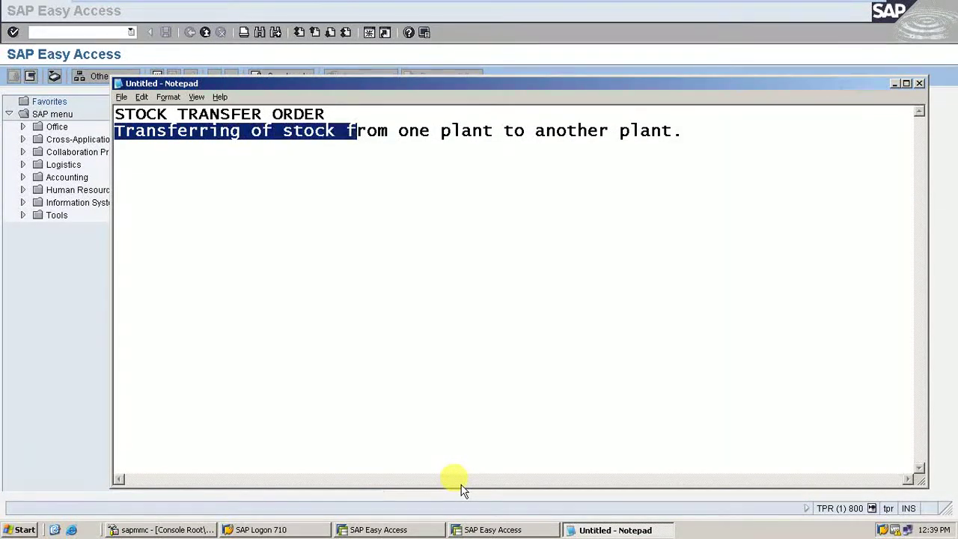
key("shift+Right")
key("shift+Right")
key("shift+Right")
key("shift+Right")
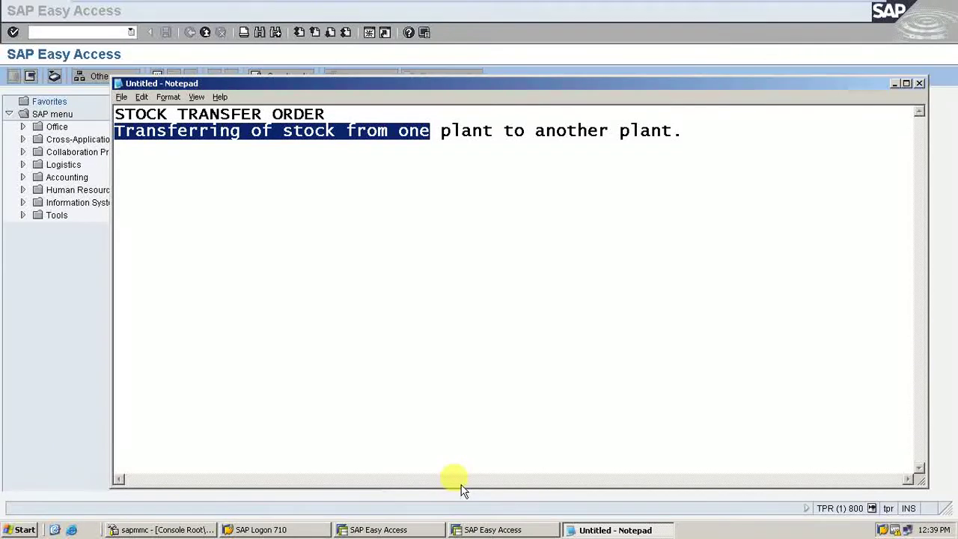
key("ctrl+c")
key("End")
key("Return")
key("ctrl+v")
type("stor loc ")
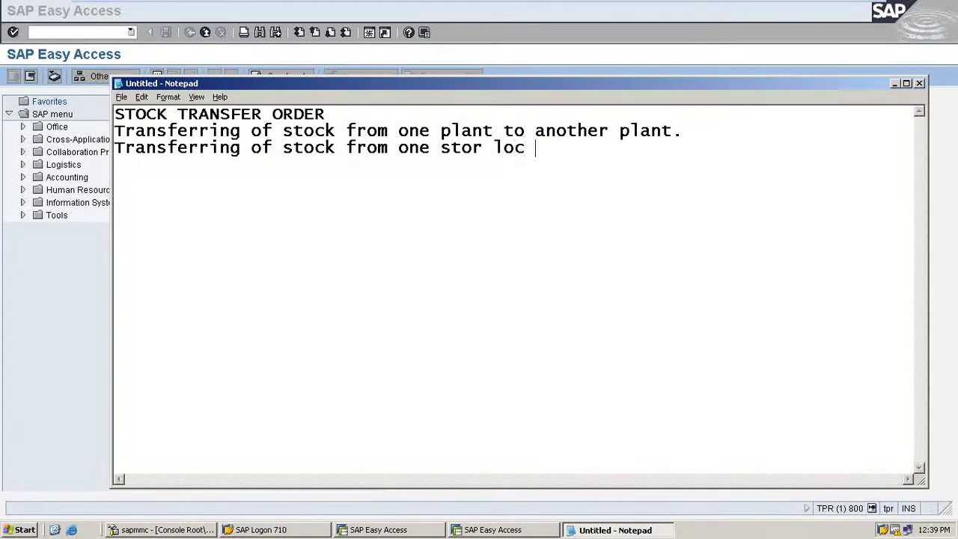
type("to another")
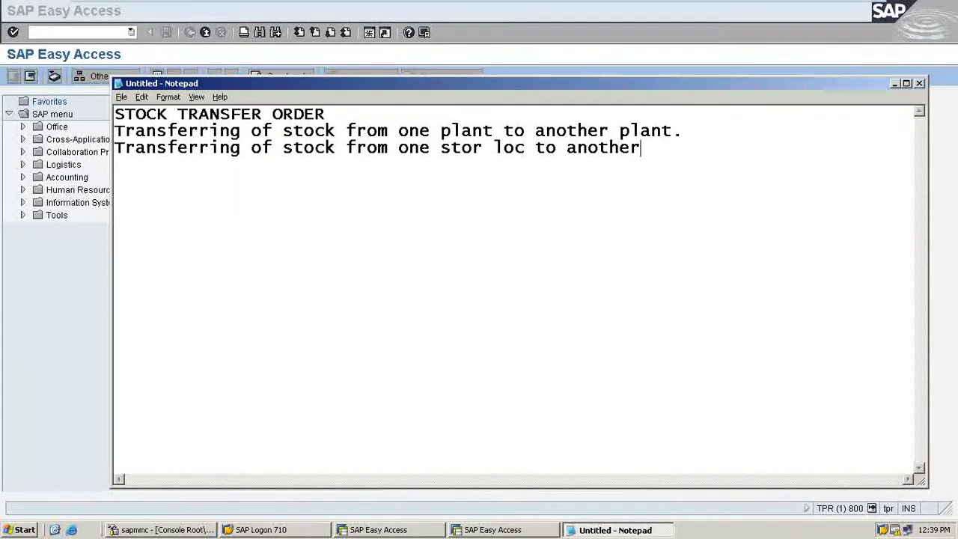
type(" sto")
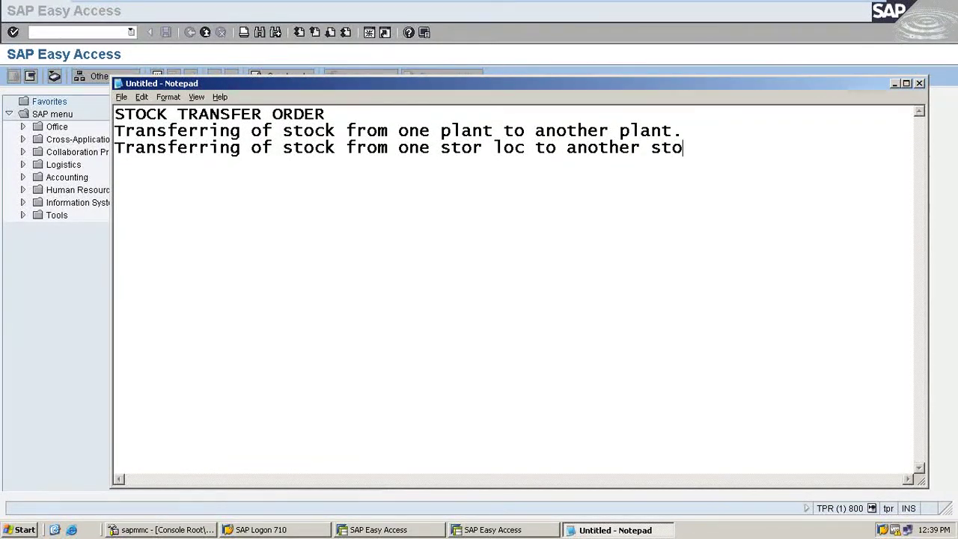
type("r. loc")
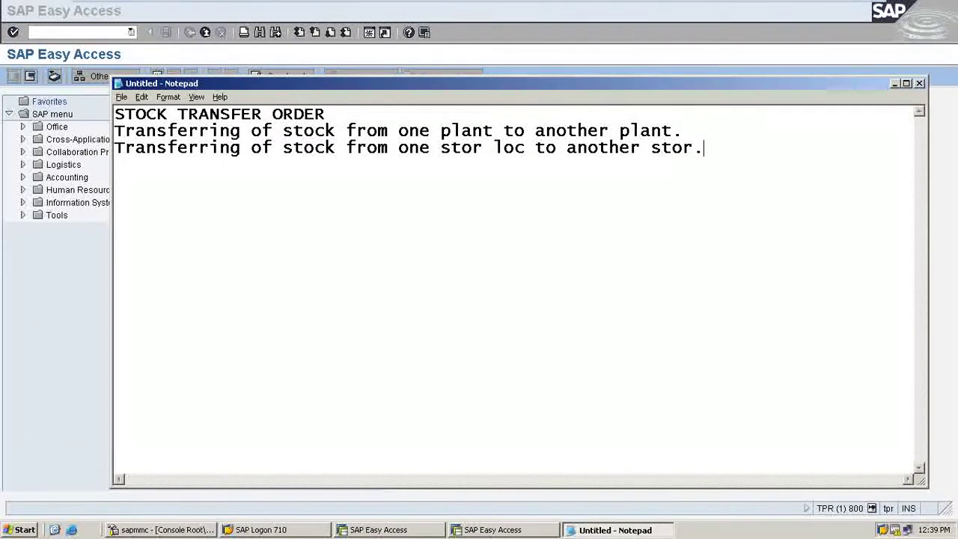
Switch to SAP Easy Access and open the stock overview transaction MMBE
left_click(97, 343)
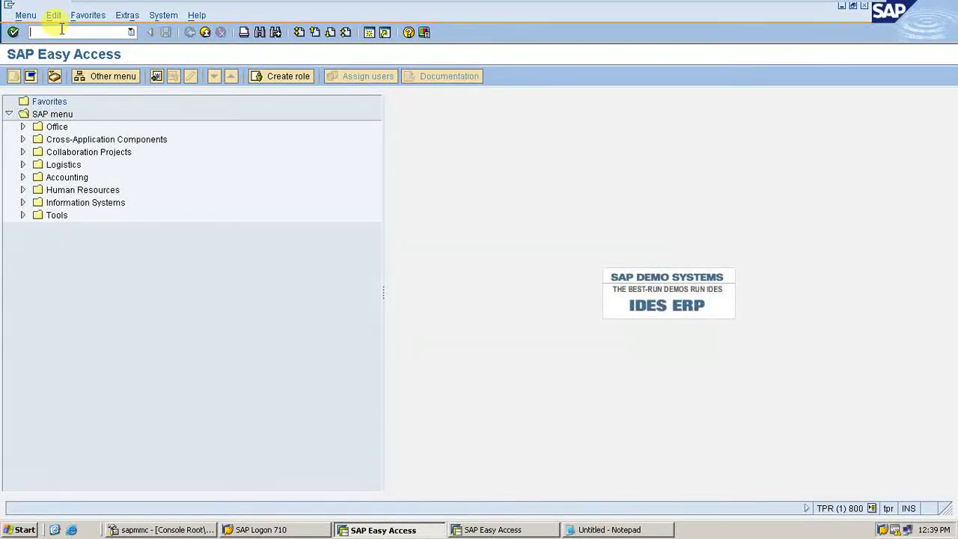
left_click(61, 29)
type("mmbe")
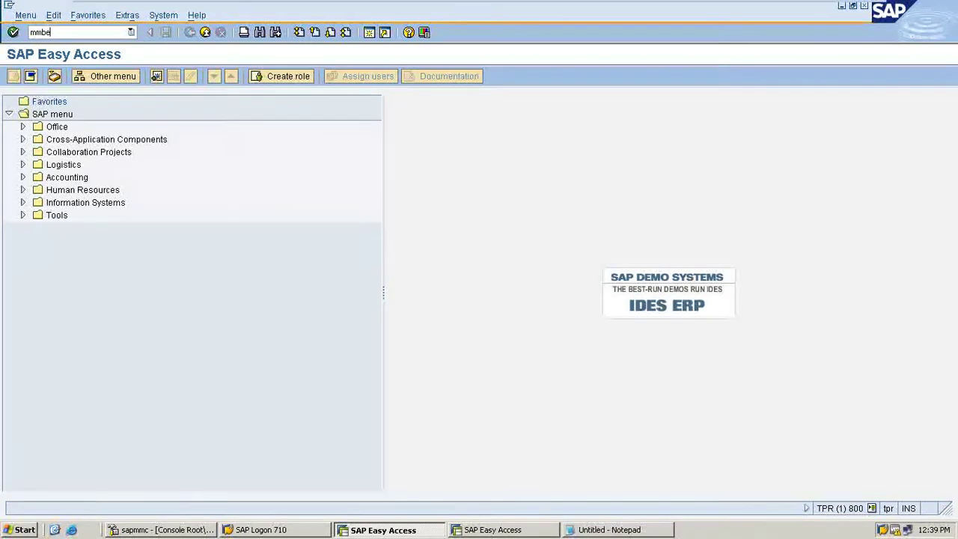
key("Return")
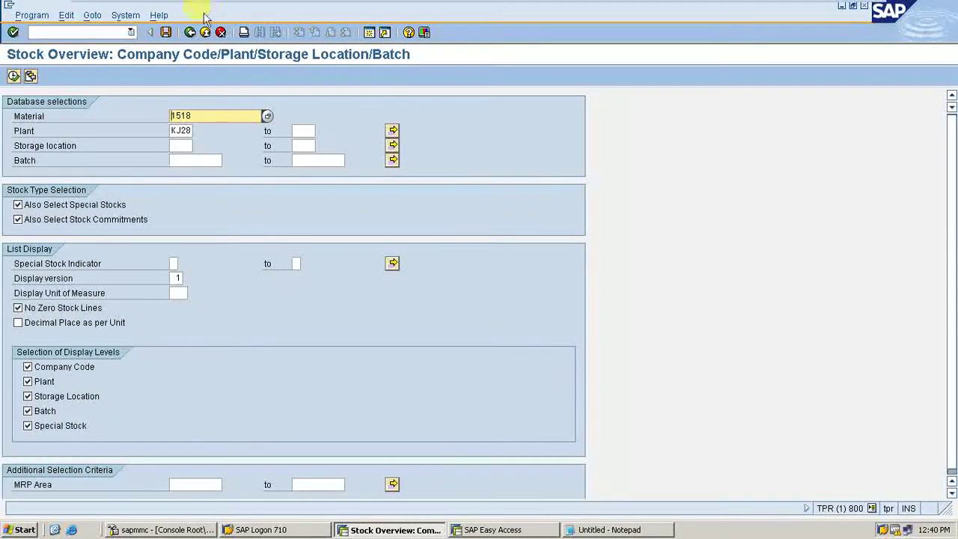
Display the stock of material 1518 for plant KJ28 and storage location KJ28, examine the batch's unrestricted stock, and return to the selection screen
left_click(178, 145)
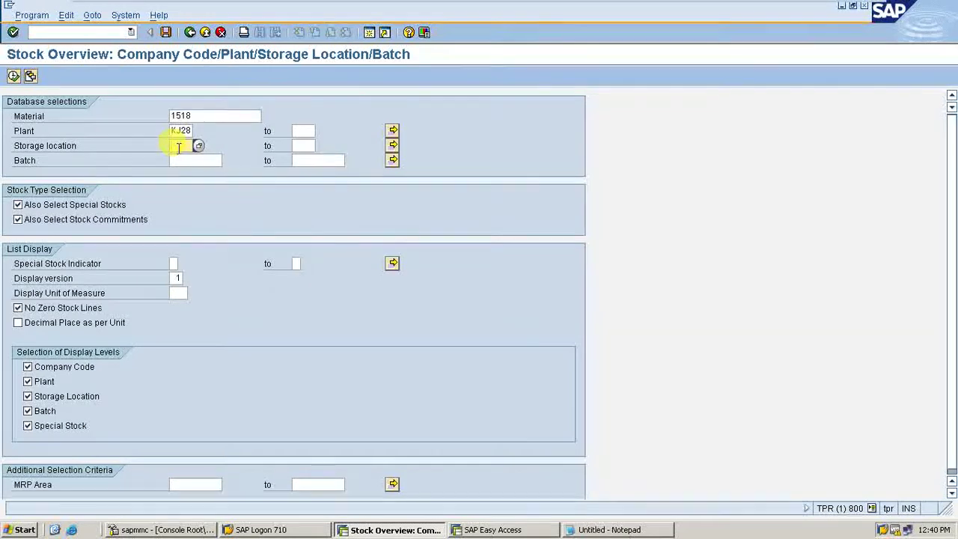
type("K")
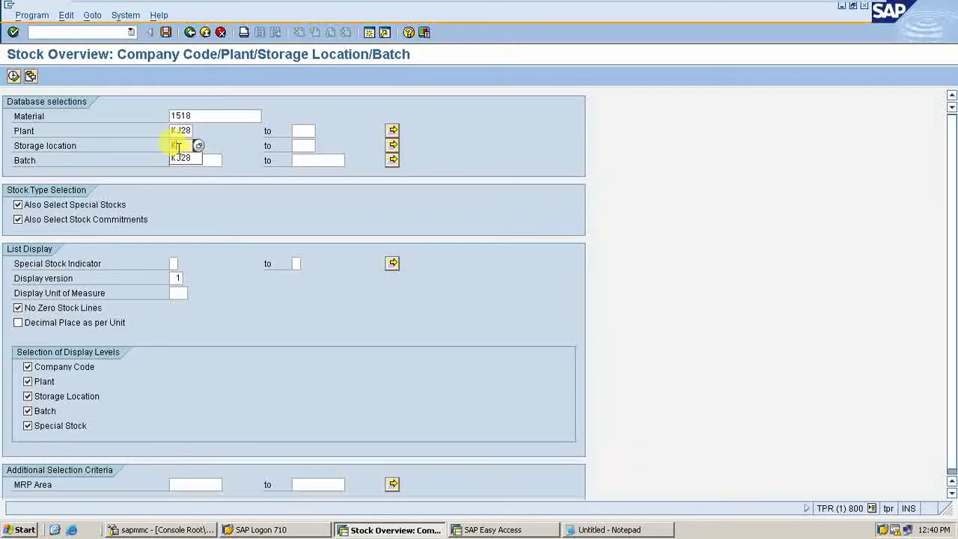
type("J28")
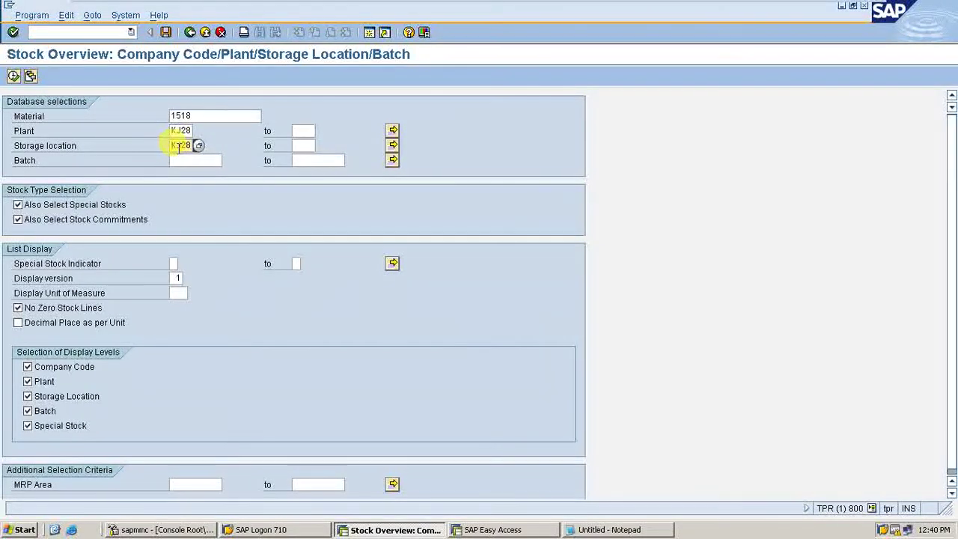
left_click(14, 76)
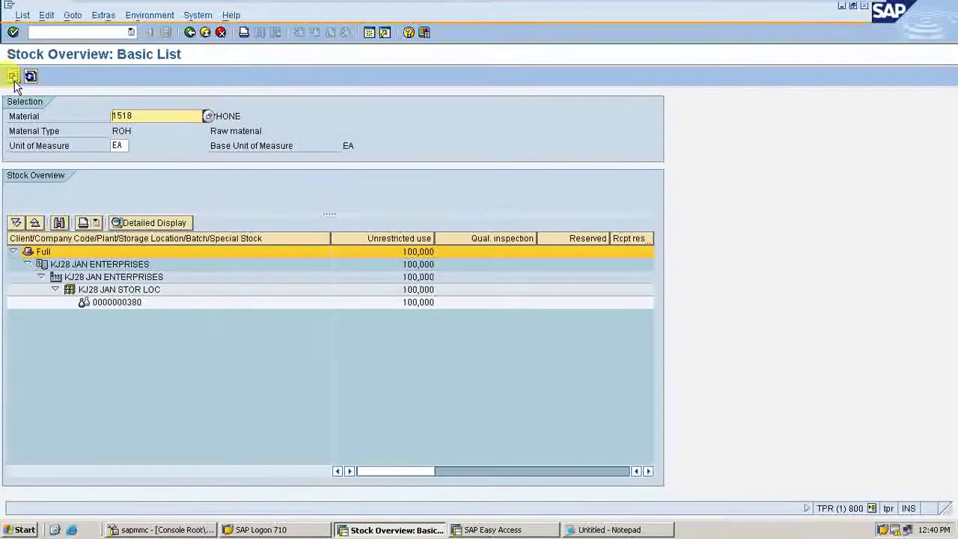
left_click(417, 303)
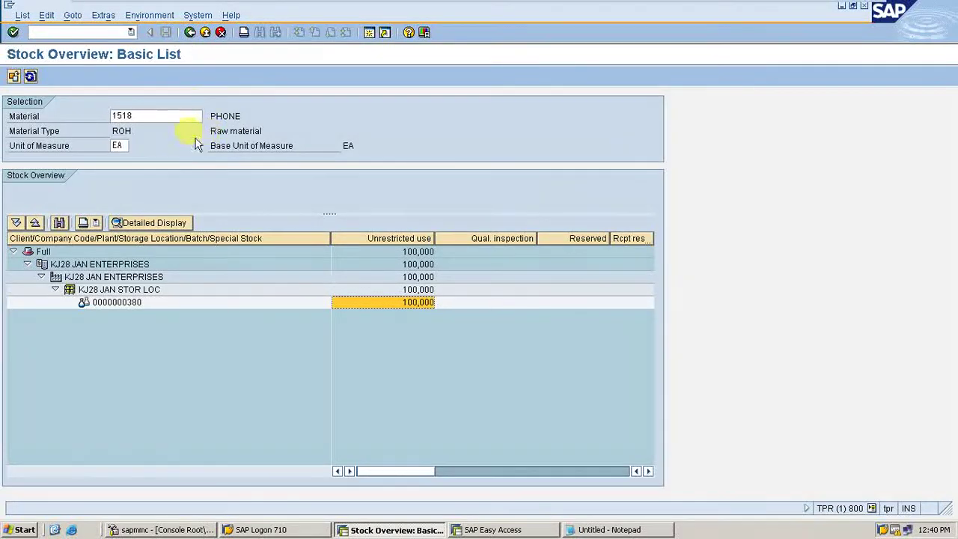
left_click(190, 32)
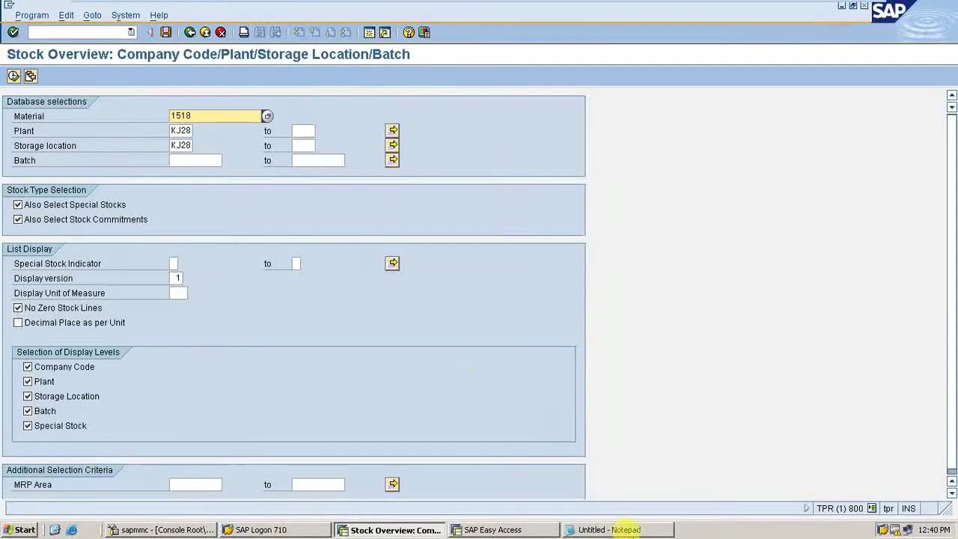
Switch to the Notepad notes and add "PLANT 2 : KF28" below the existing text, separated by two blank lines
left_click(643, 530)
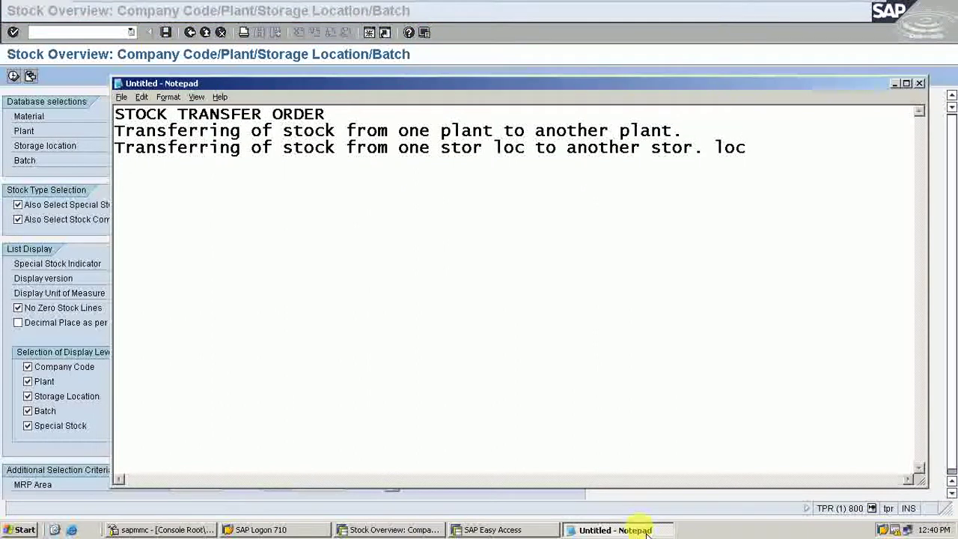
left_click(485, 276)
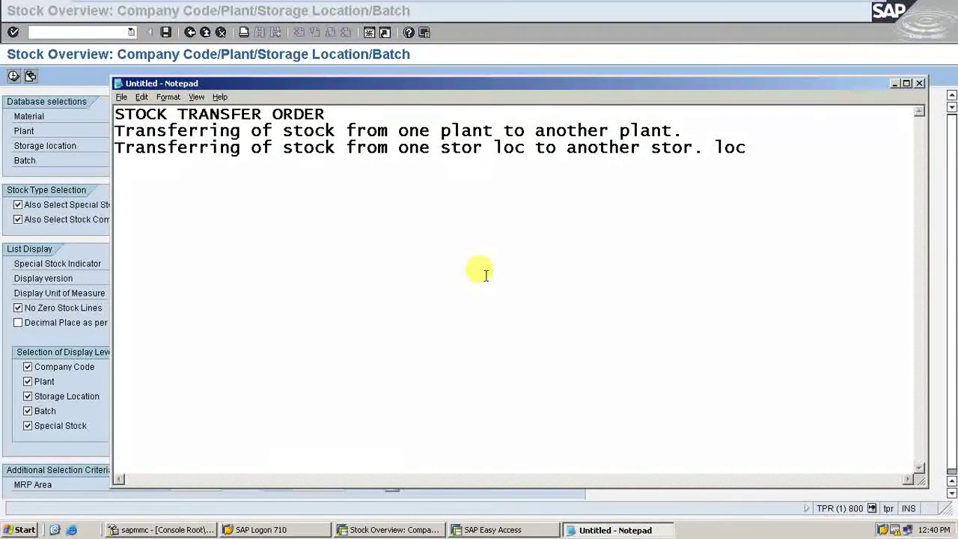
left_click(752, 149)
key("Return")
key("Return")
key("Return")
type("KF28")
left_click(147, 198)
type("PLAN")
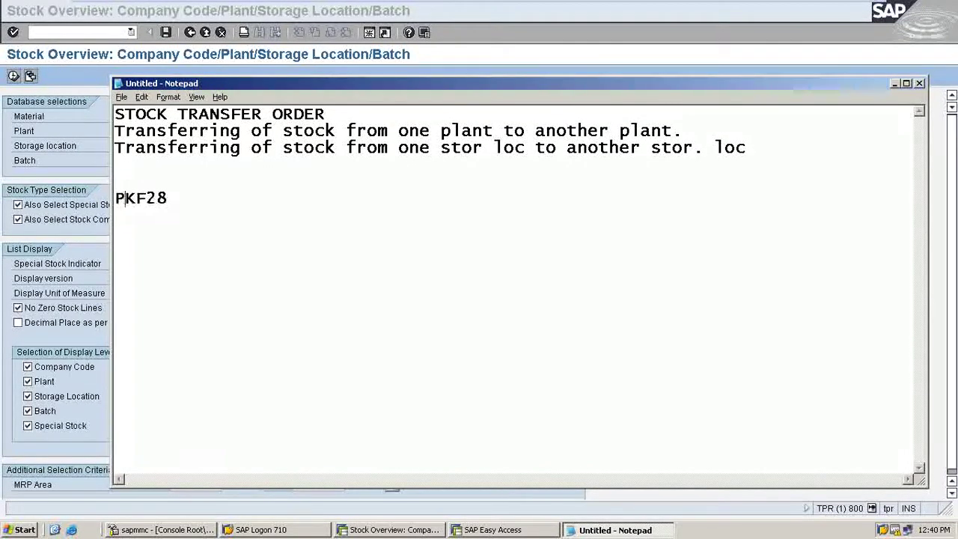
type("T 2 ")
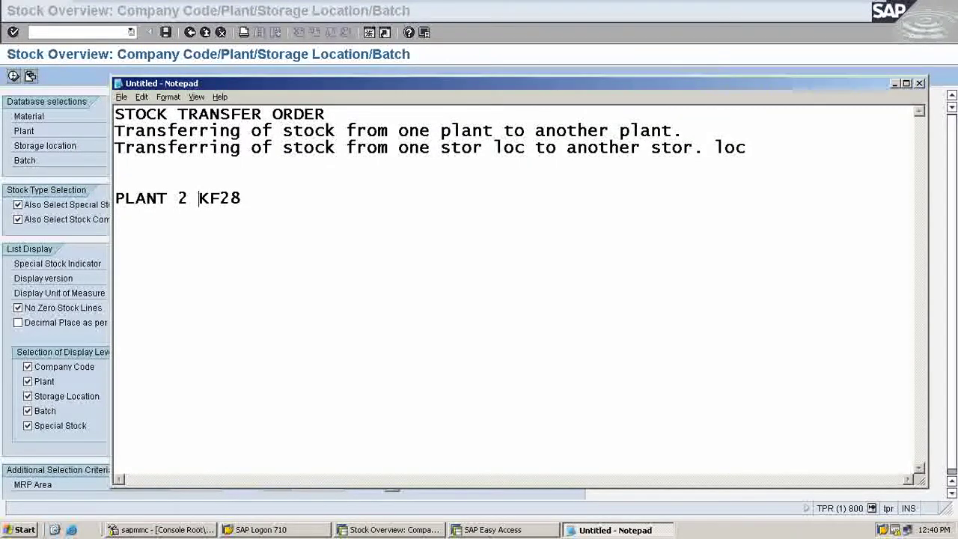
type(":")
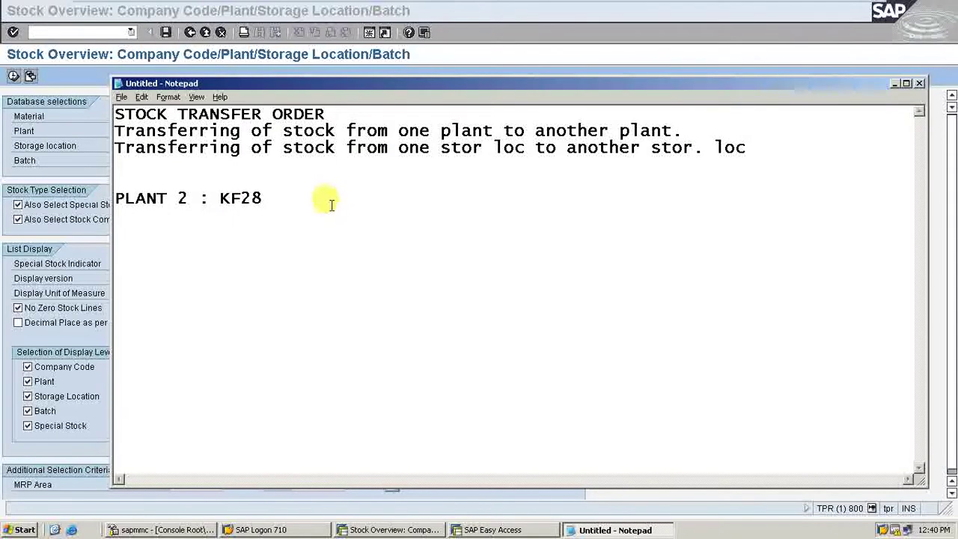
Add the line "STOR. LOC KF28" below the plant 2 line
key("Return")
type("STOR. LOC ")
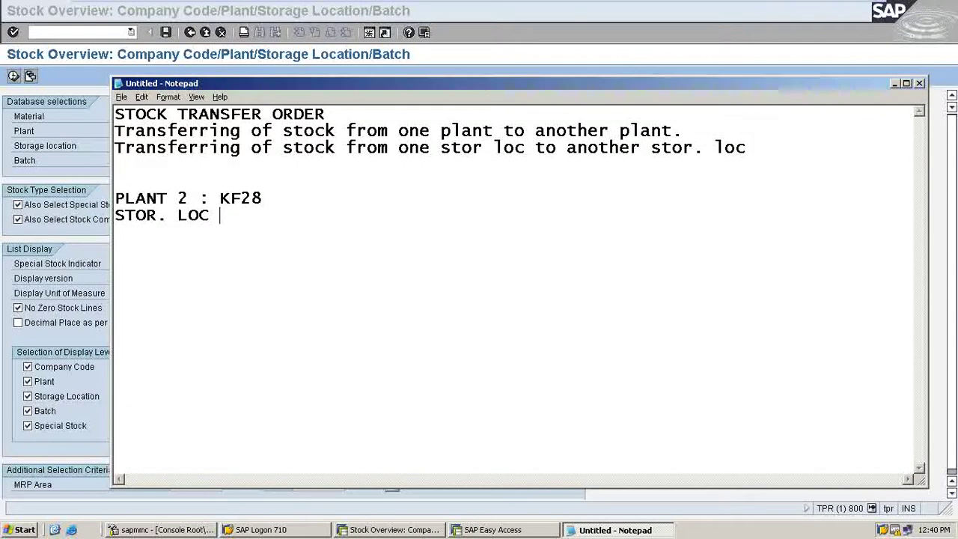
type("KF")
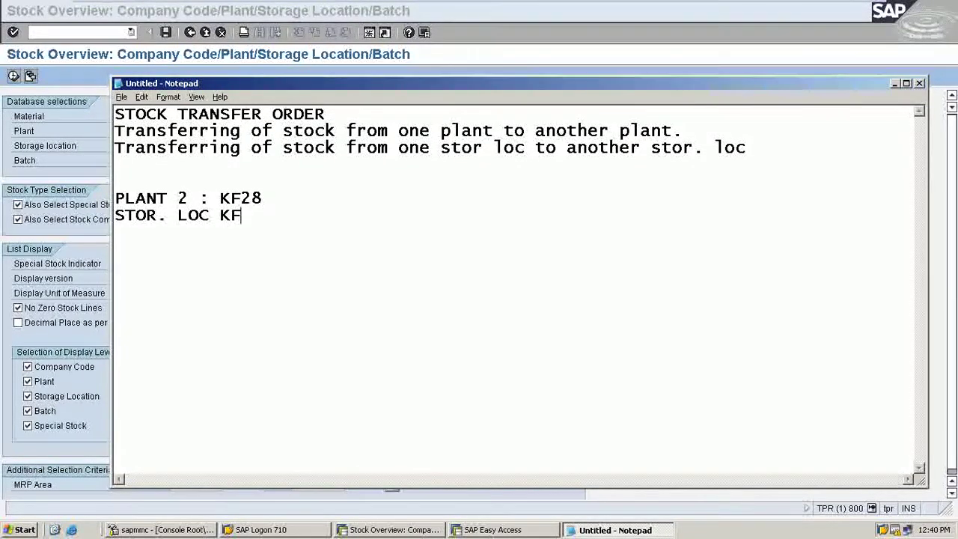
type("28")
Return to SAP, leave the stock overview, and open transaction MB1B's new items screen with movement type 301, plant KJ28 and storage location KJ28
left_click(43, 114)
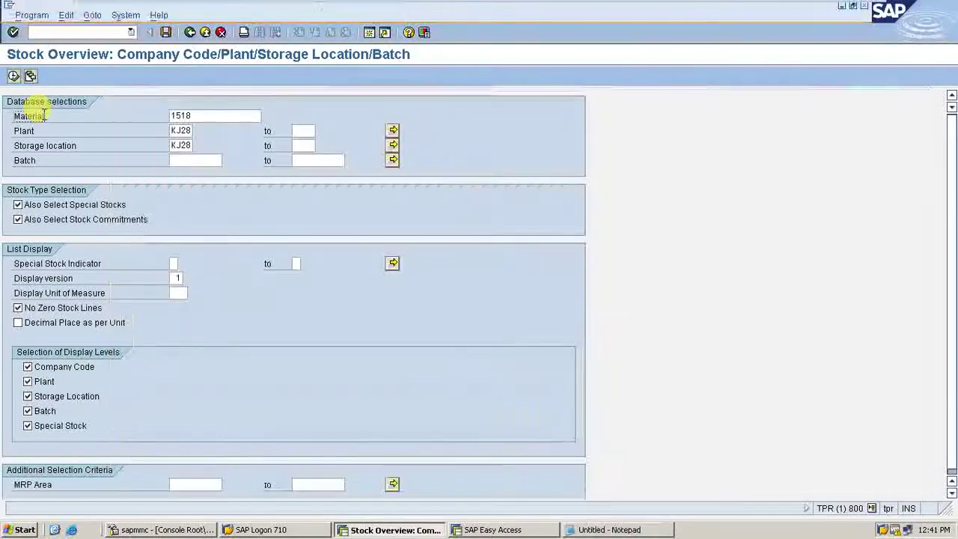
left_click(191, 33)
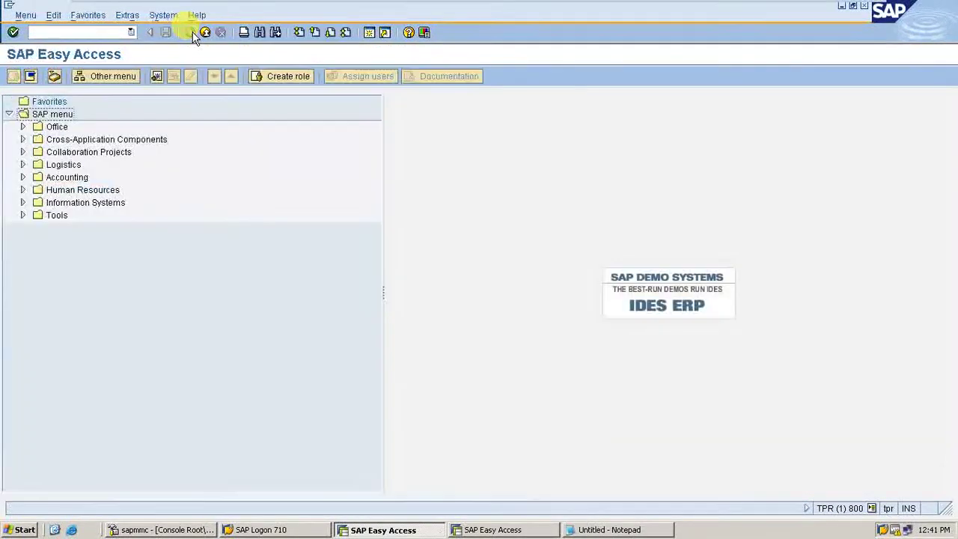
type("MB1B")
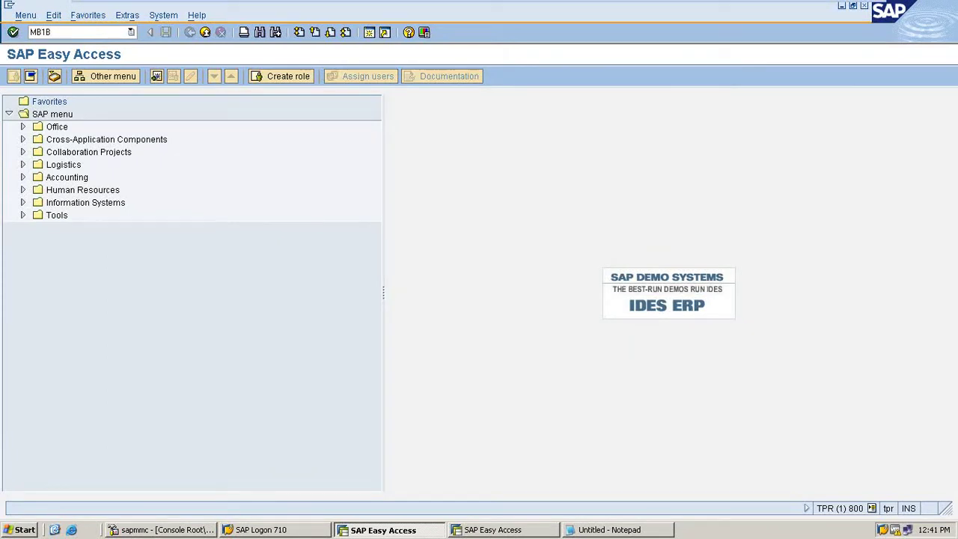
key("Return")
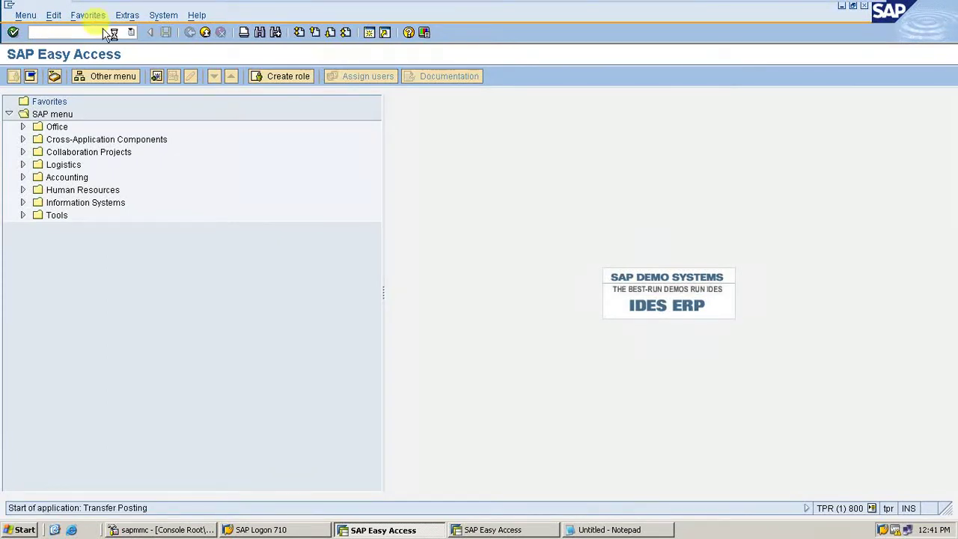
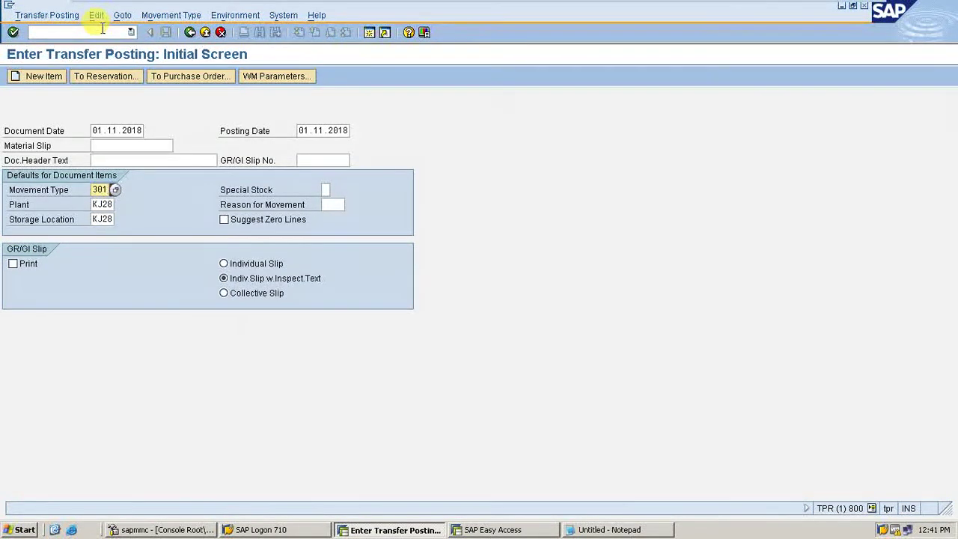
key("Return")
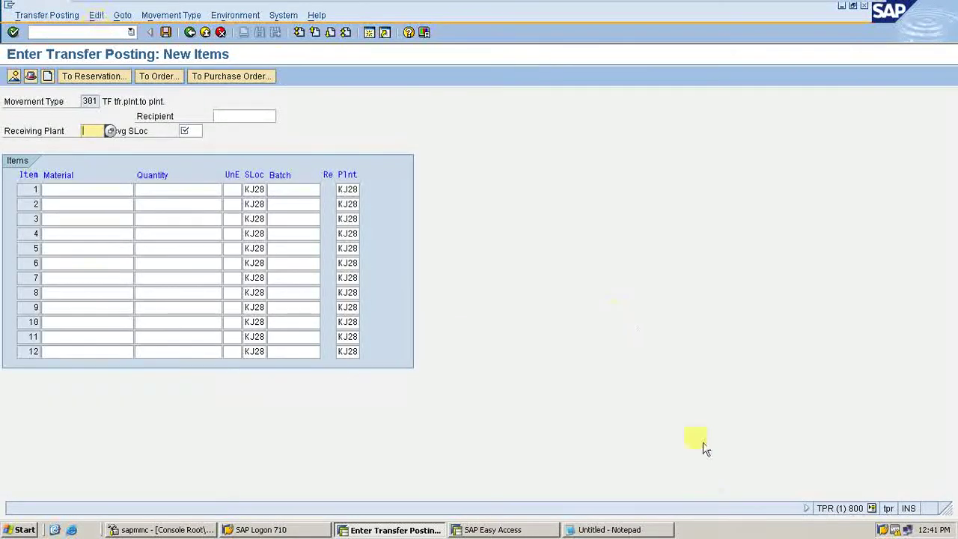
Consult the notes, and set the transfer posting's receiving plant to KF28 and receiving storage location to KF28
left_click(580, 524)
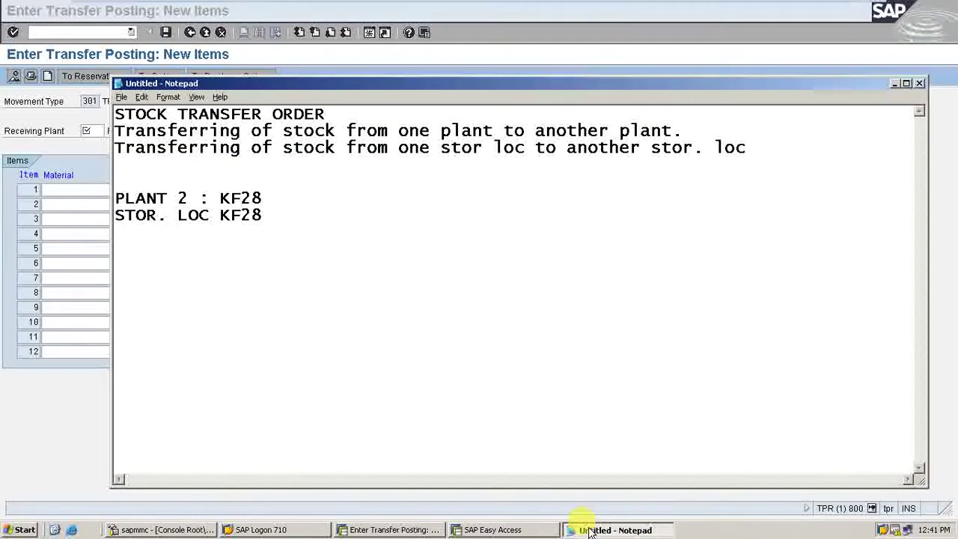
left_click(591, 531)
type("K")
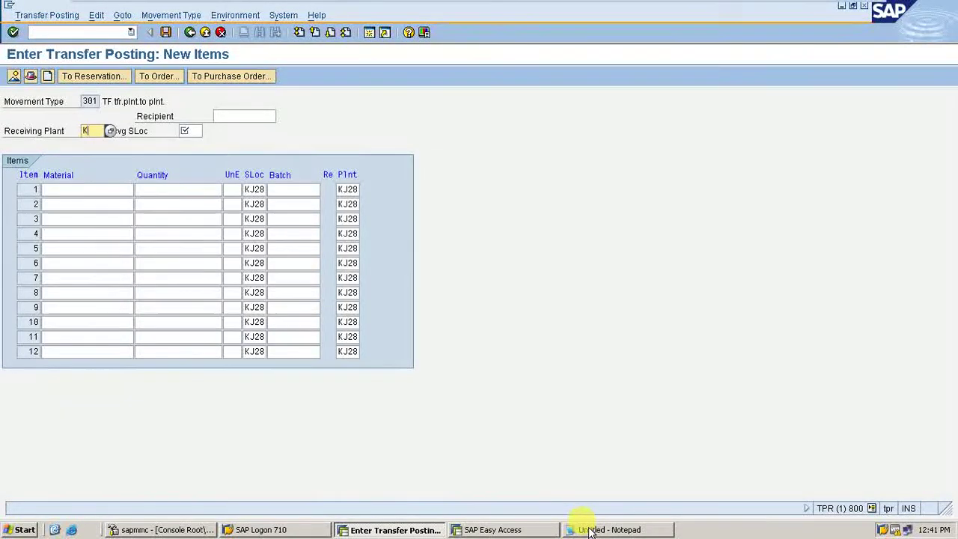
type("F28")
left_click(196, 131)
type("K")
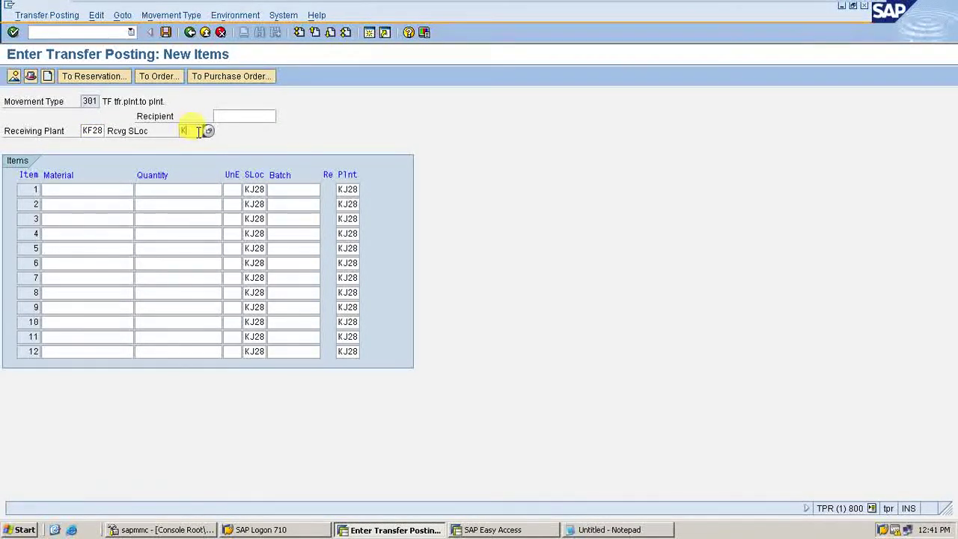
type("F28")
Check the notes, enter material 1518 with quantity 100 as item 1 of the transfer posting, and confirm the item
left_click(650, 530)
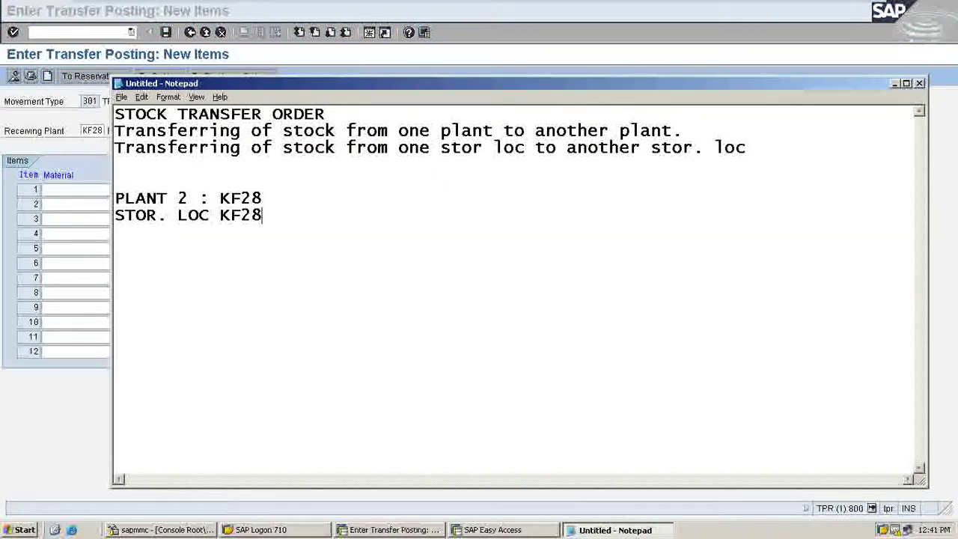
left_click(89, 189)
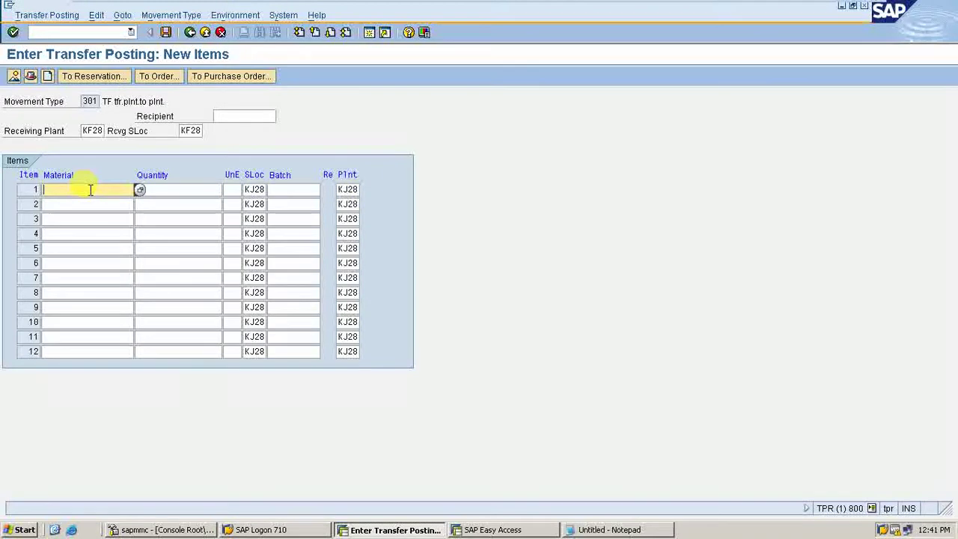
type("1518")
key("Tab")
type("100")
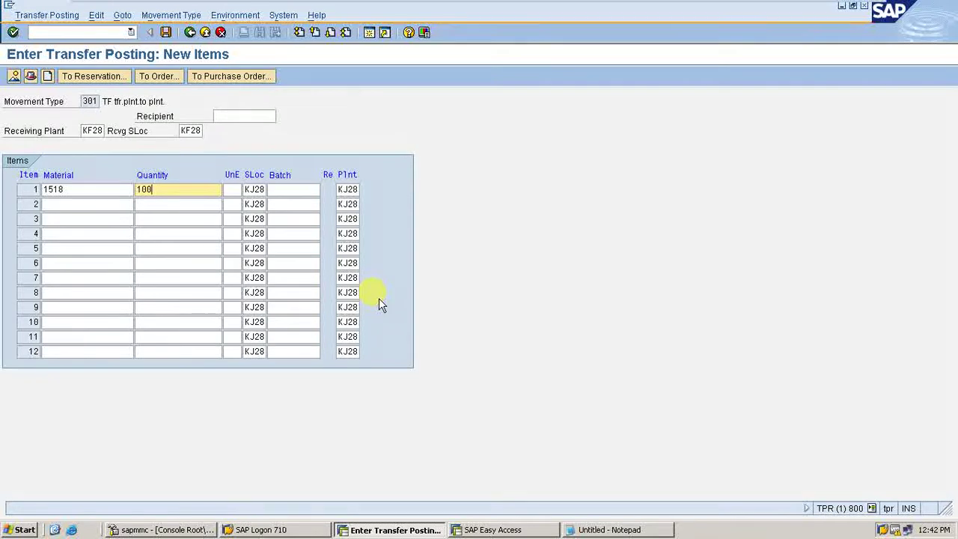
key("Return")
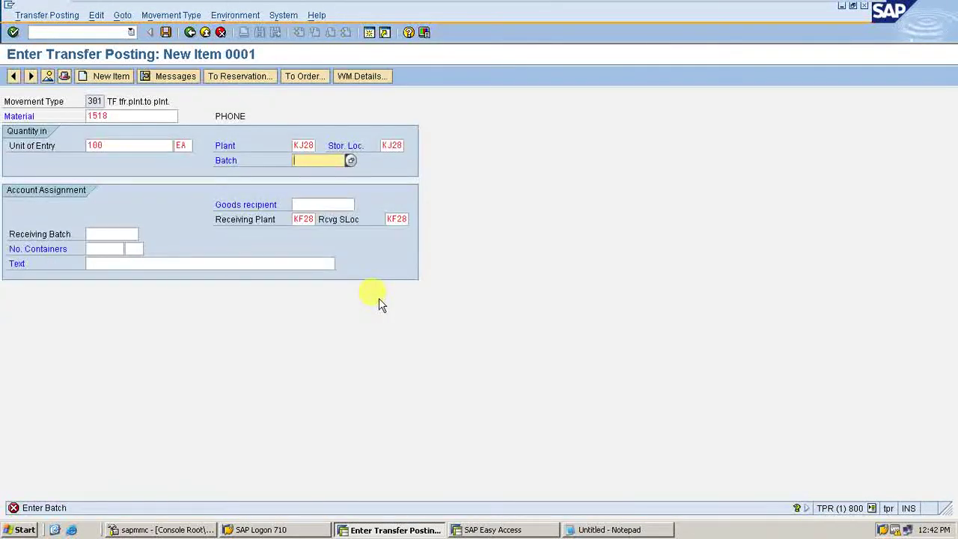
left_click(351, 161)
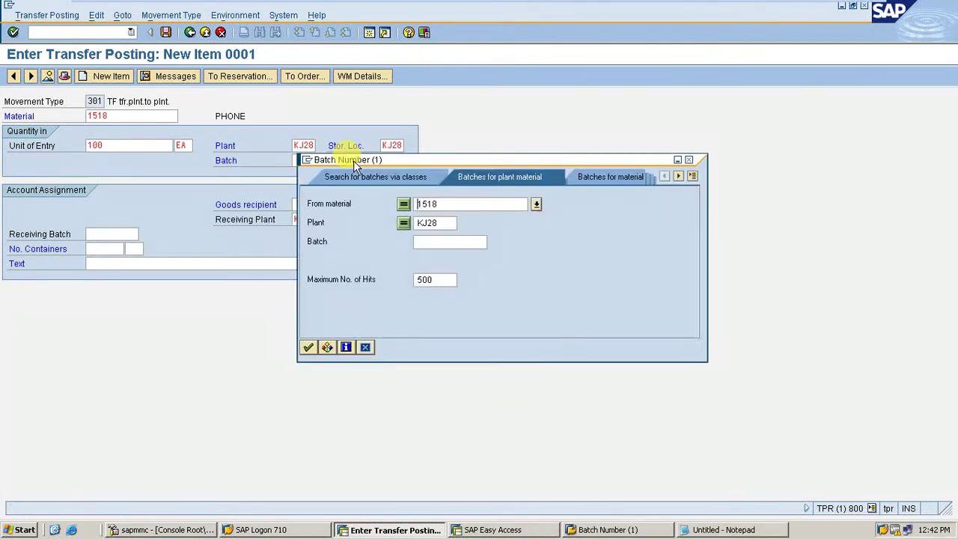
key("Return")
key("Return")
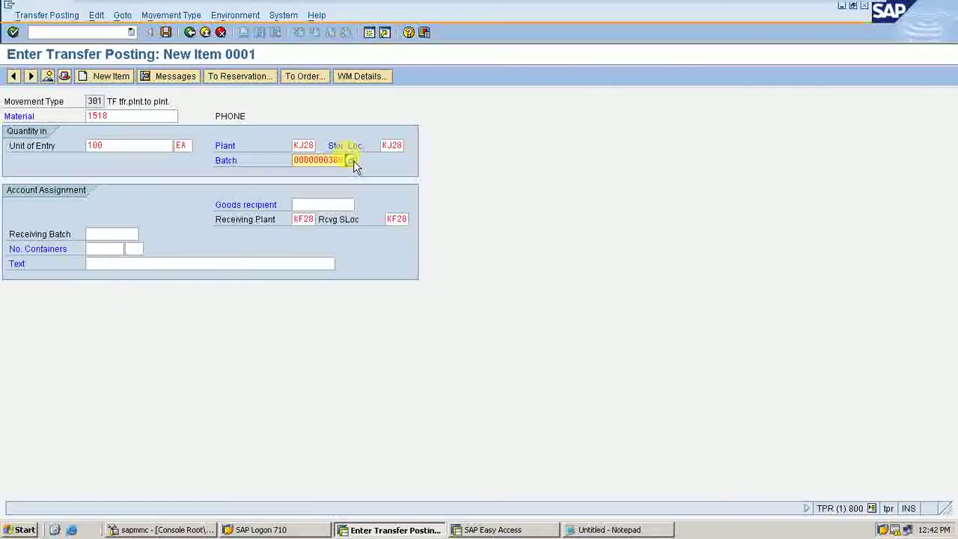
key("Return")
key("Return")
key("Return")
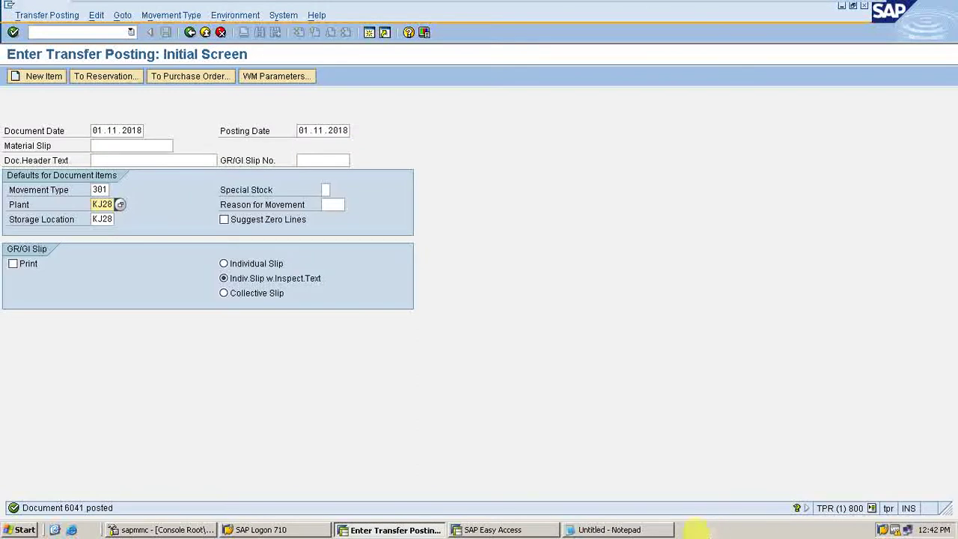
In the second SAP session, check the stock overview of material 1518 for plant KJ28 and storage location KJ28, and return to the selection
left_click(530, 532)
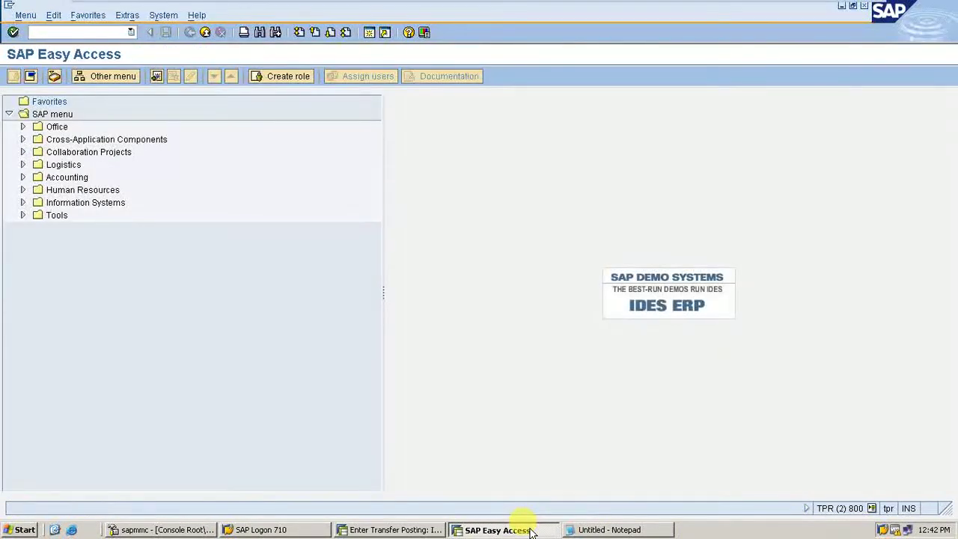
key("Return")
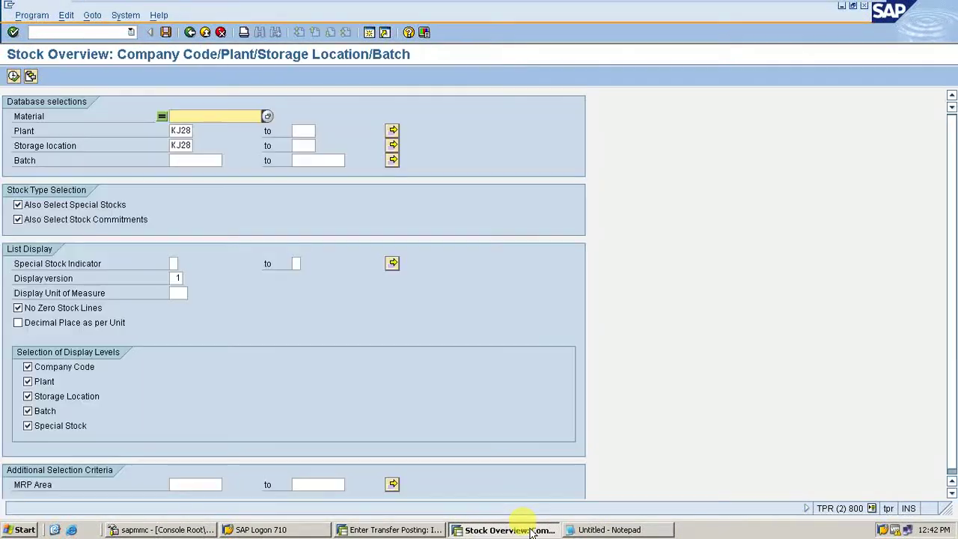
key("BackSpace")
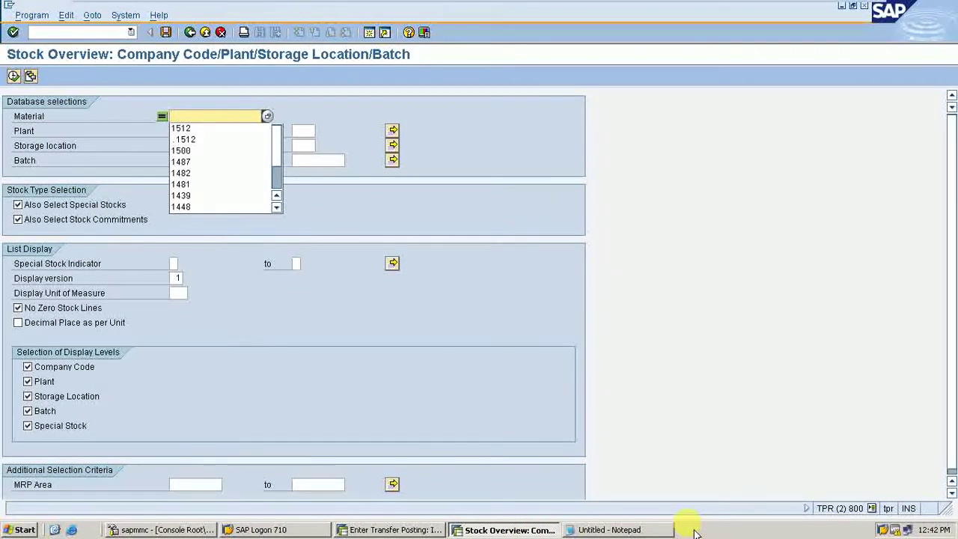
type("1518")
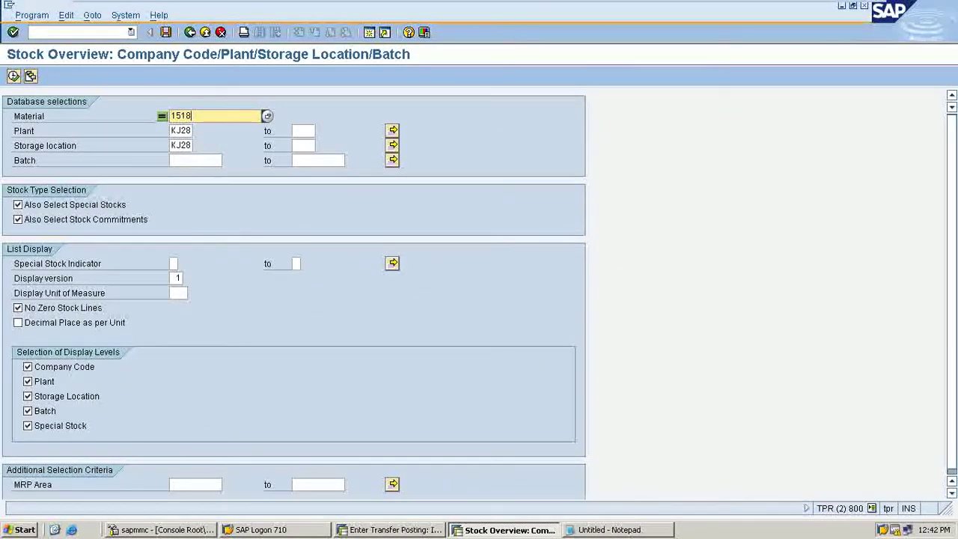
left_click(13, 76)
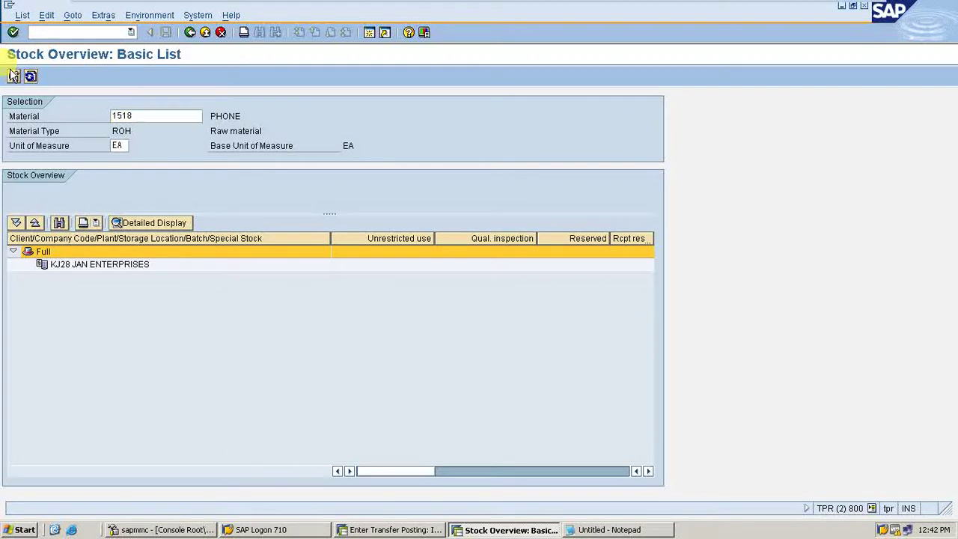
left_click(12, 76)
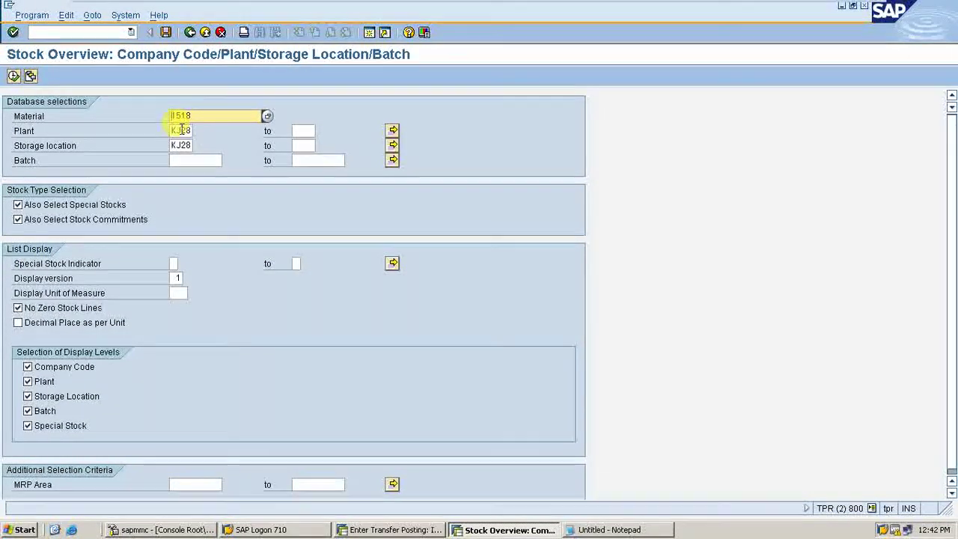
Check the stock overview of material 1518 for plant KF28 and storage location KF28, and leave the transaction
left_click(182, 129)
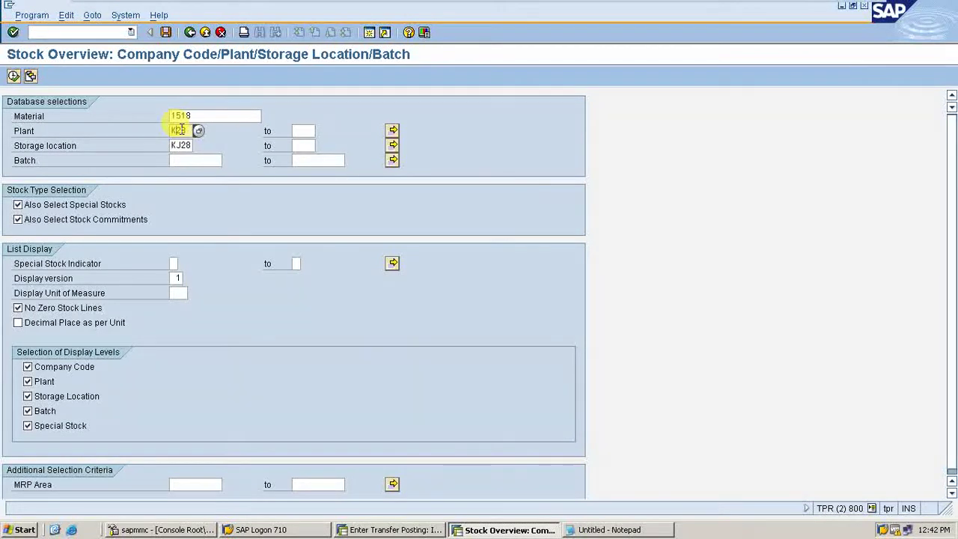
key("Down")
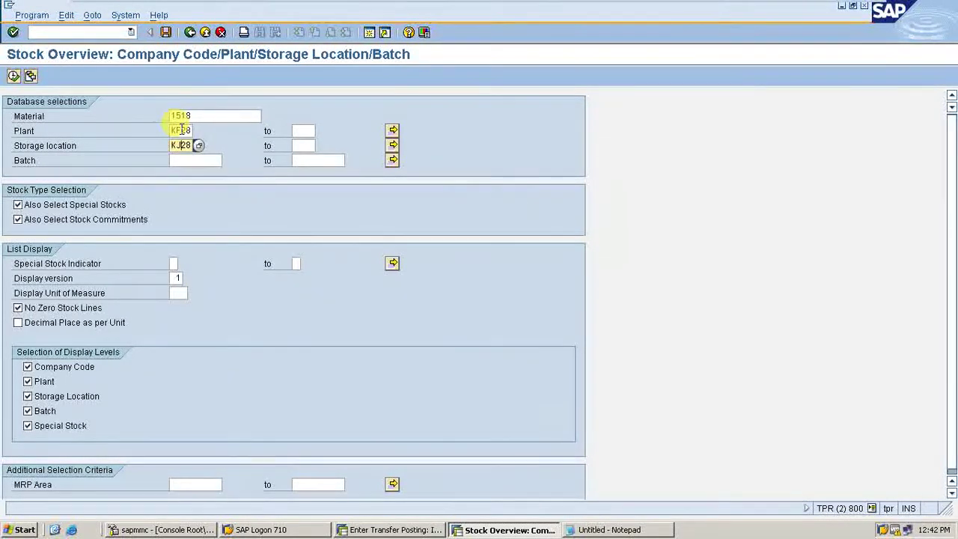
key("Insert")
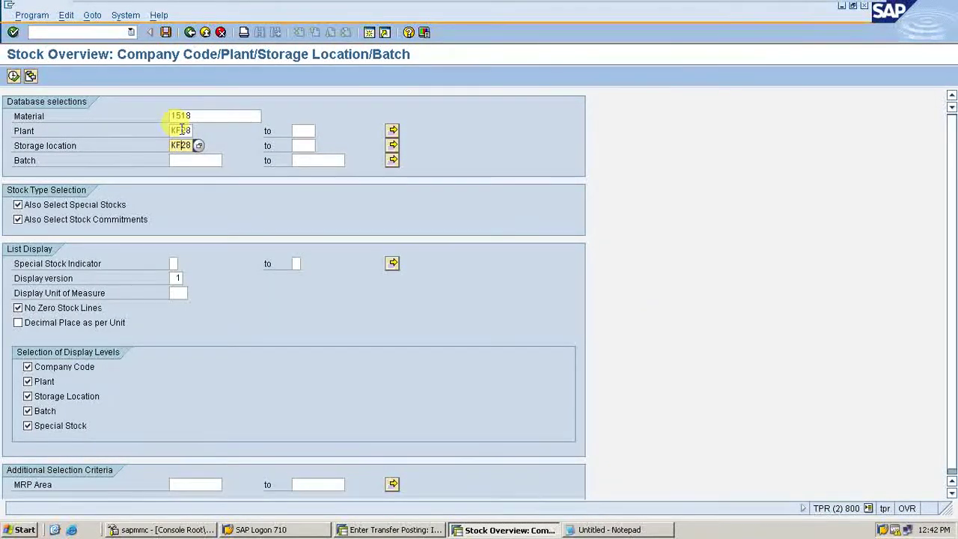
left_click(13, 77)
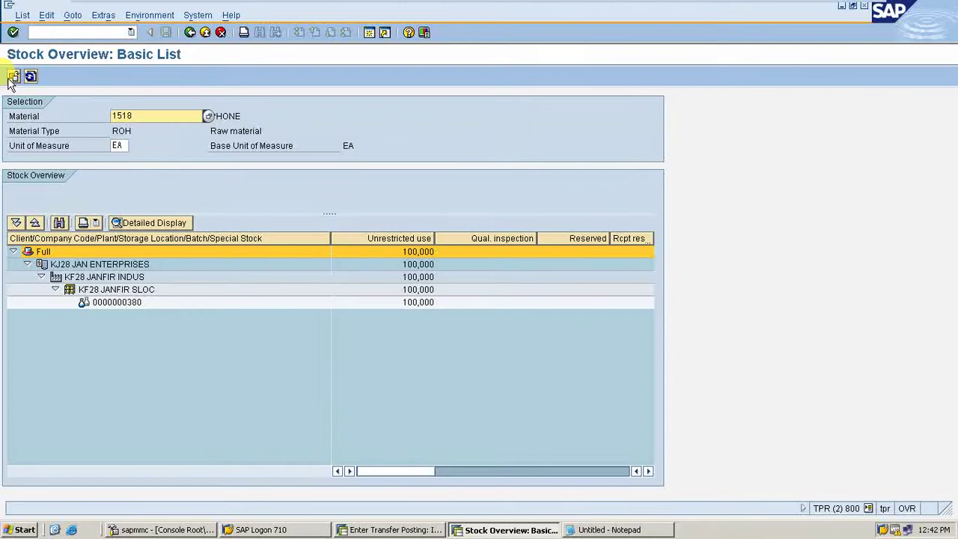
left_click(189, 33)
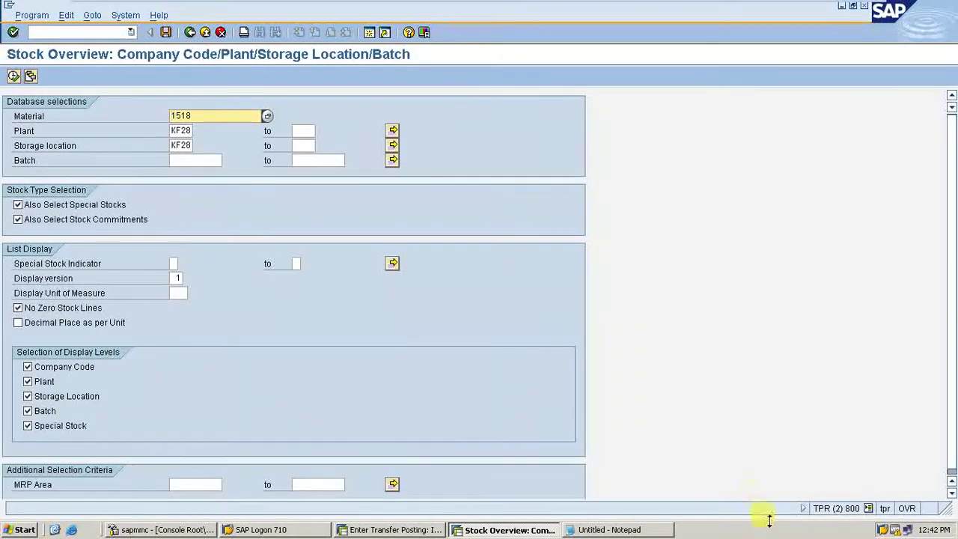
key("F3")
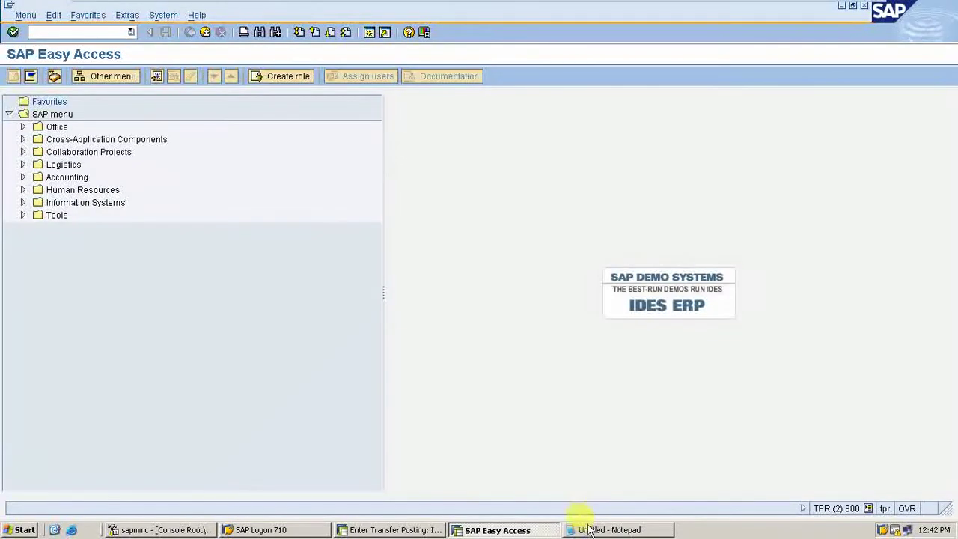
Switch to the Notepad notes and add "303 305" below the storage location line, separated by two blank lines
left_click(583, 529)
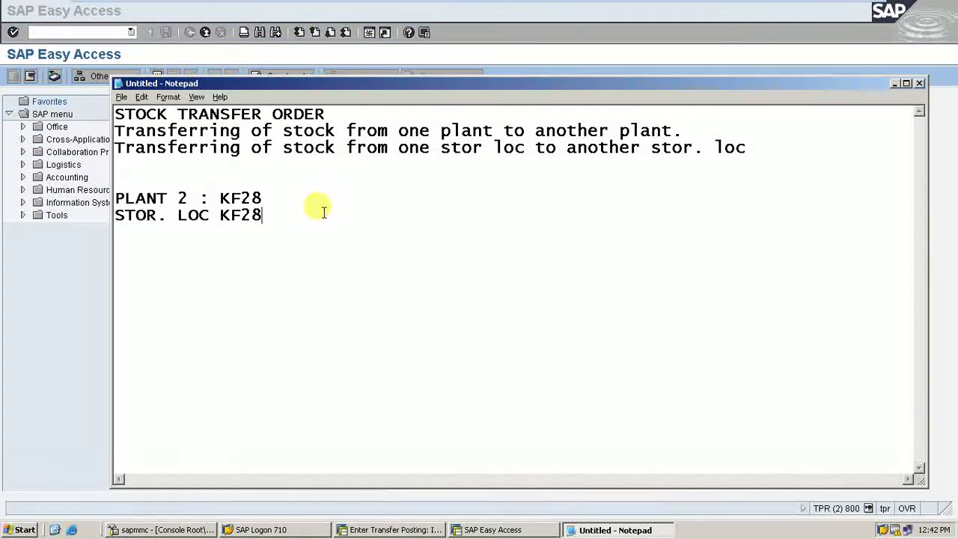
key("Return")
key("Return")
type("3")
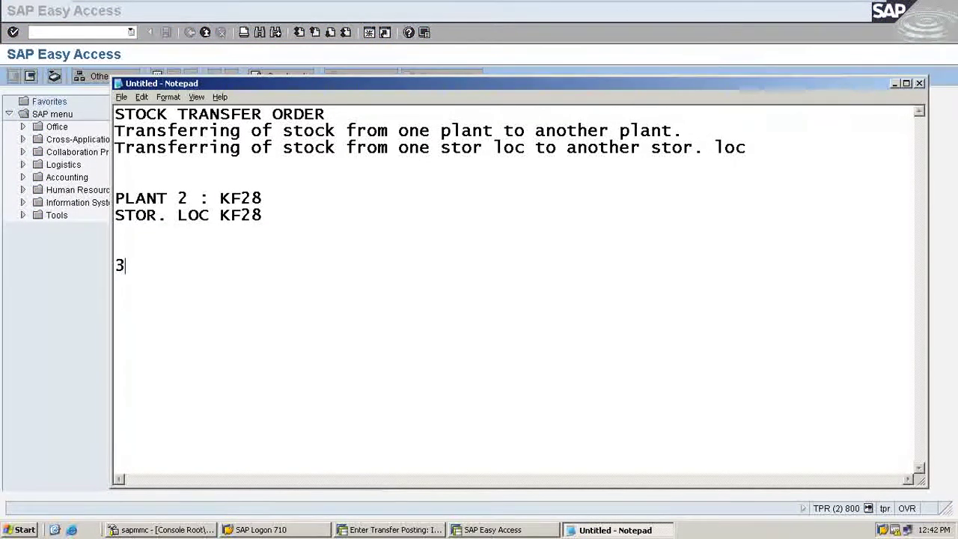
type("03 305")
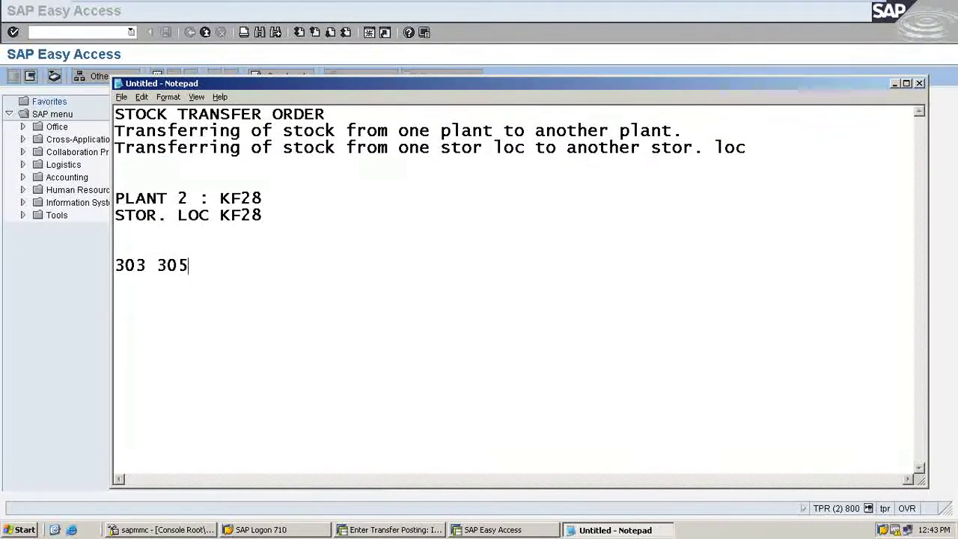
Insert the label "MVT TYPE: " in front of "303 305" in the notes
key("Left")
key("Left")
key("Left")
key("Left")
key("Left")
key("Left")
type("MO")
key("BackSpace")
type("VT")
type(" TYPE")
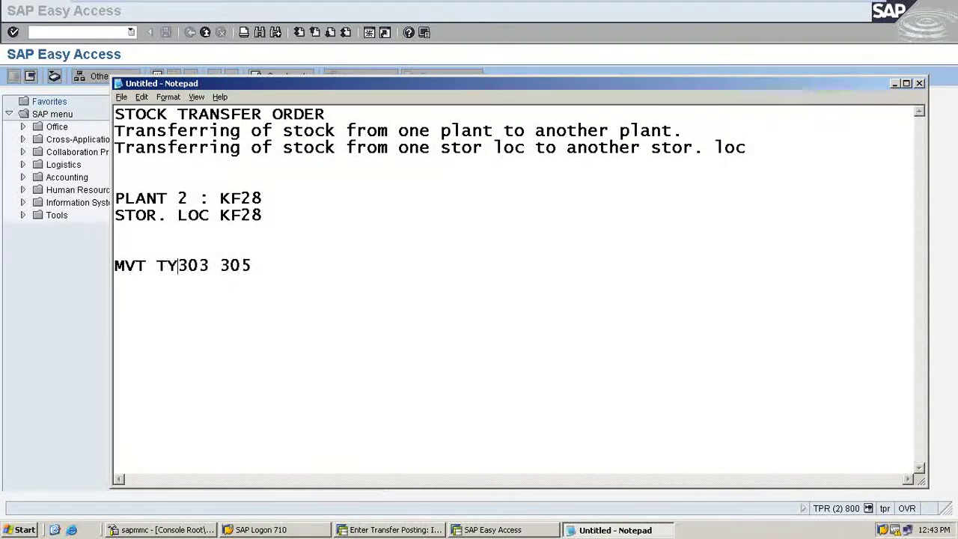
type(":")
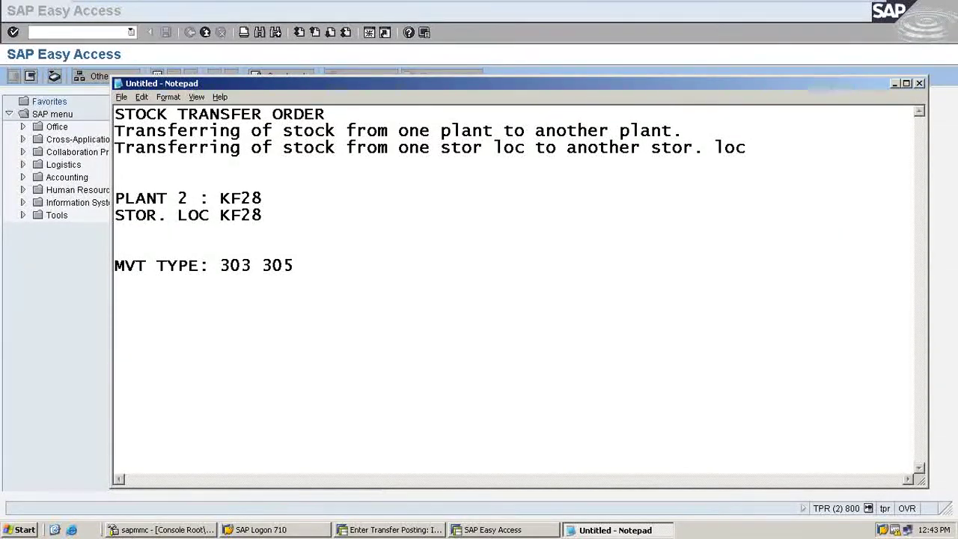
Return to the second SAP session and open transaction MB1B
left_click(300, 202)
left_click(23, 288)
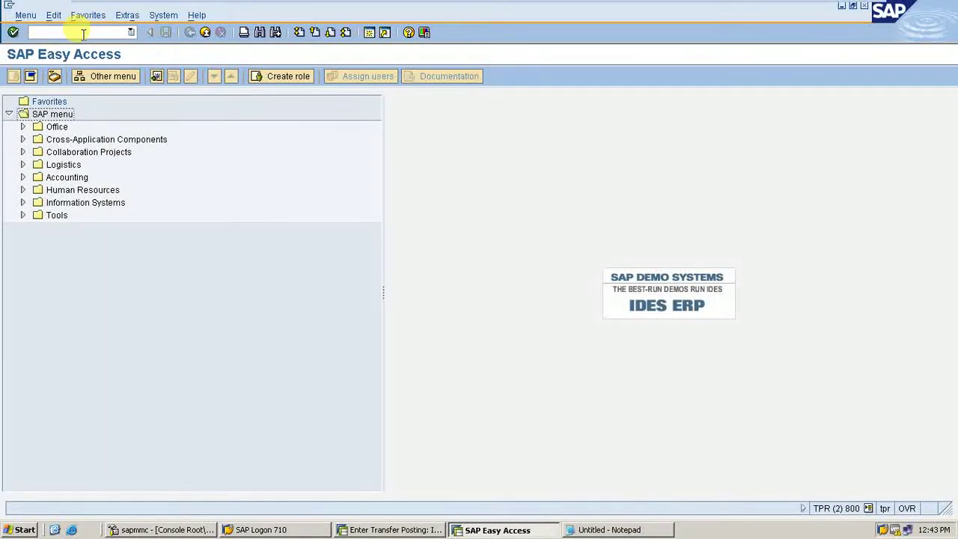
type("MB1")
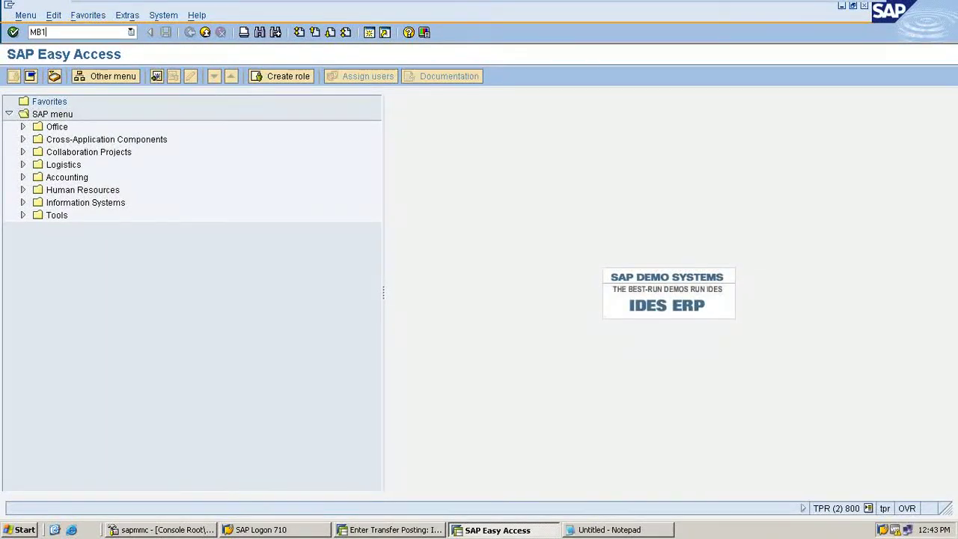
type("B")
key("Return")
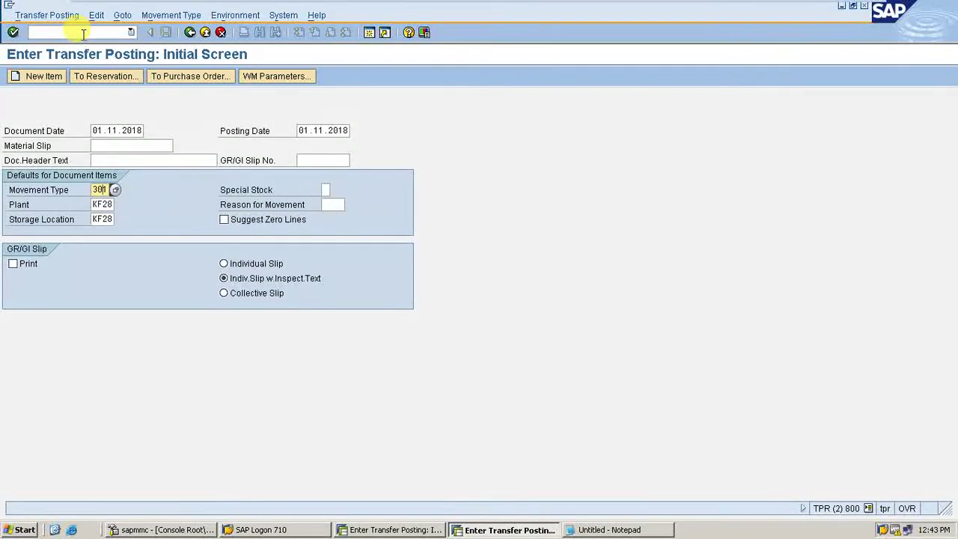
Set the movement type to 303, compare the plant and storage location with the notes, and open the new items screen
key("alt+Tab")
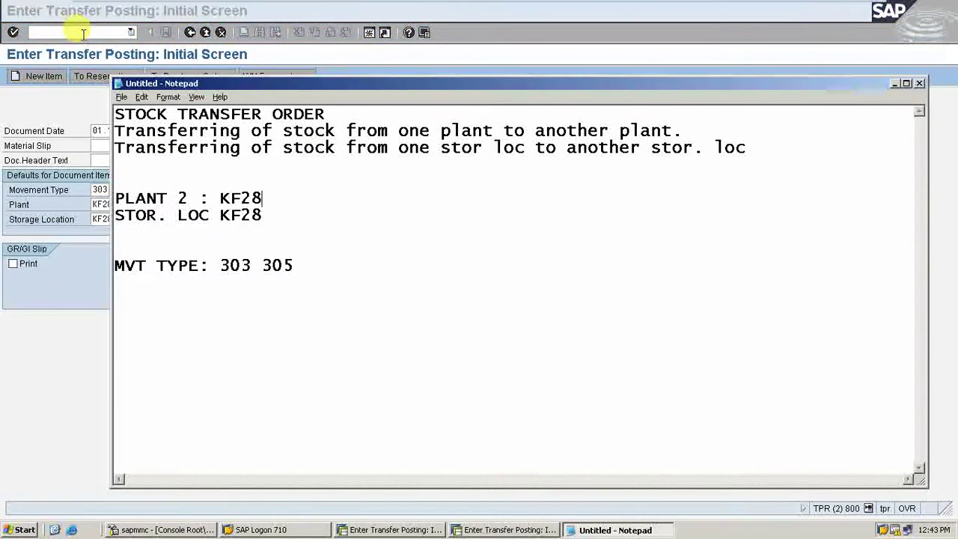
left_click(98, 101)
key("alt+Tab")
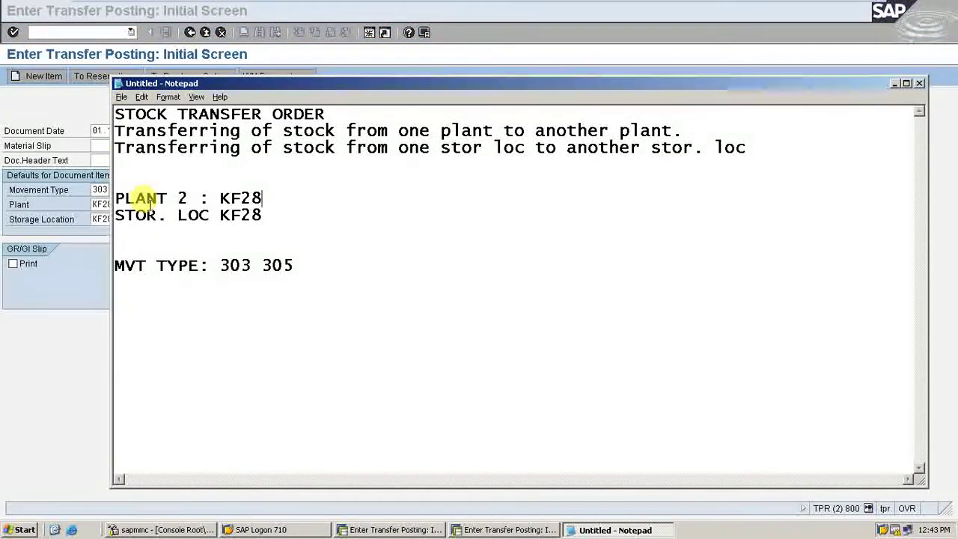
key("alt+Tab")
key("Return")
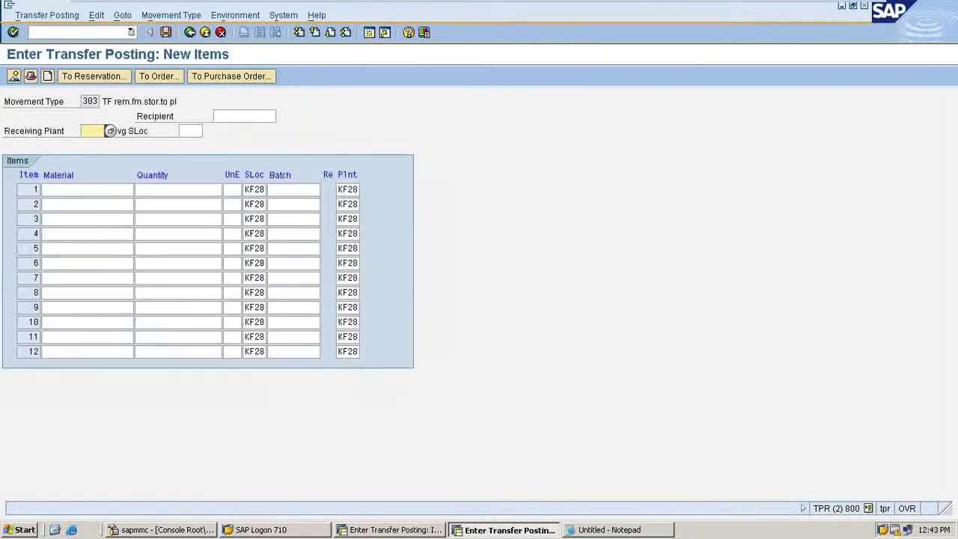
Set the posting's receiving plant to KJ28 and receiving storage location to KJ28
key("BackSpace")
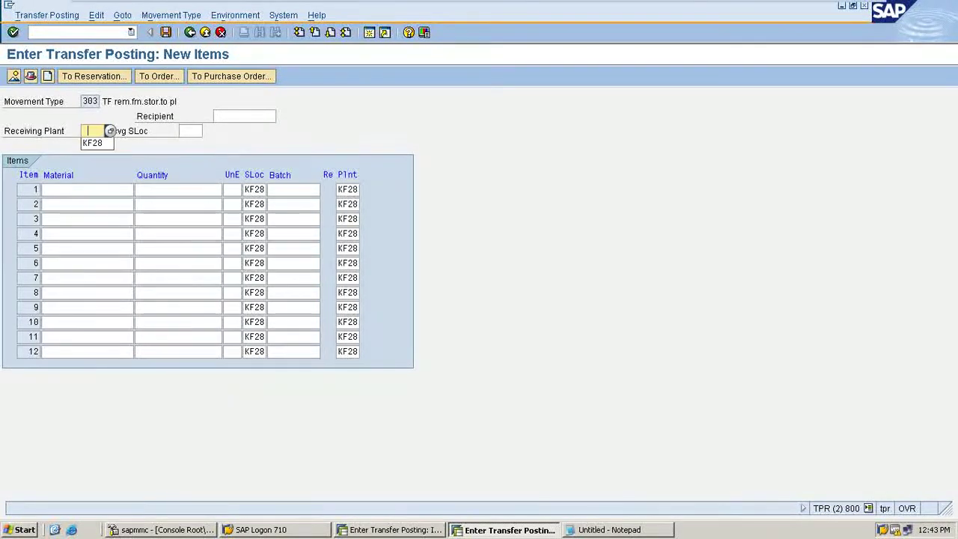
type("KJ28")
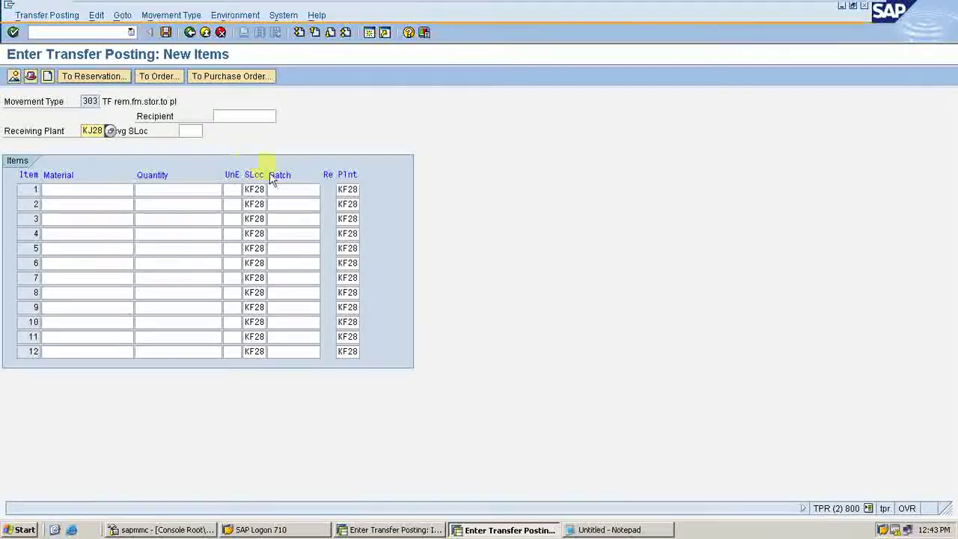
left_click(197, 131)
type("KJ28")
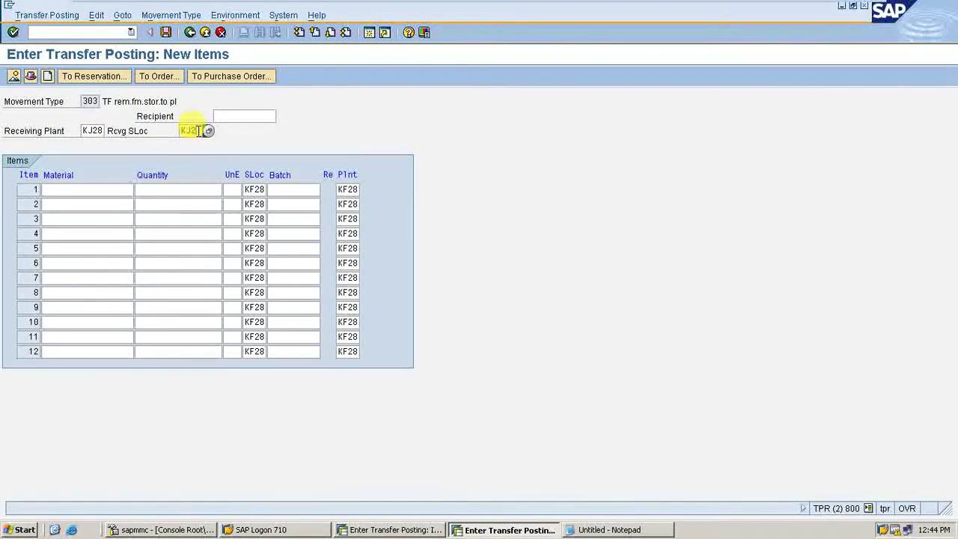
Enter material 1518 with quantity 100 as the first item of the 303 transfer posting
left_click(79, 188)
type("1518")
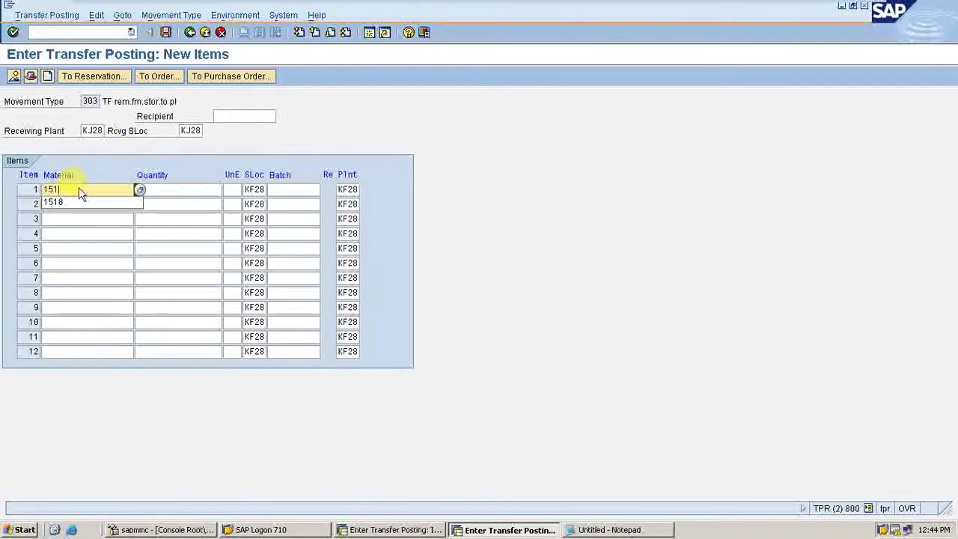
left_click(160, 189)
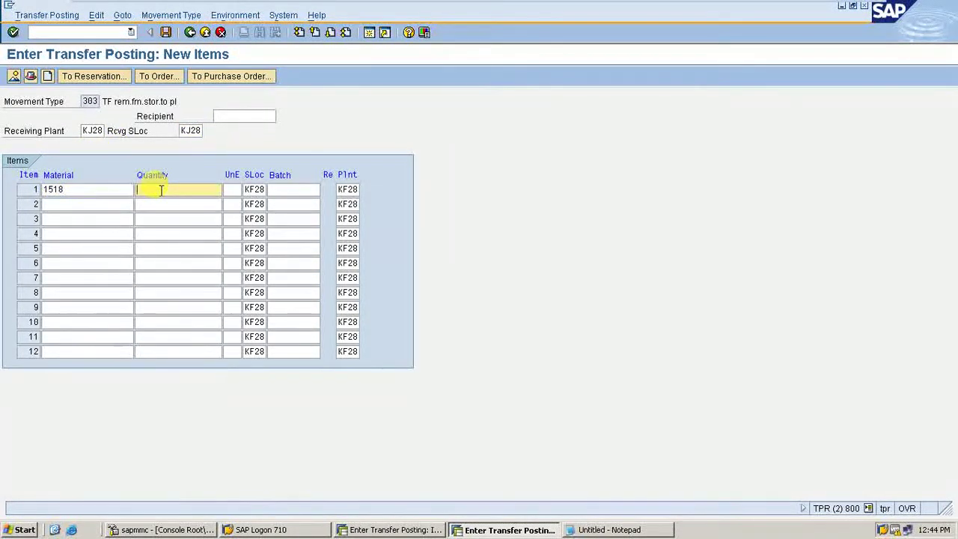
type("100")
key("Return")
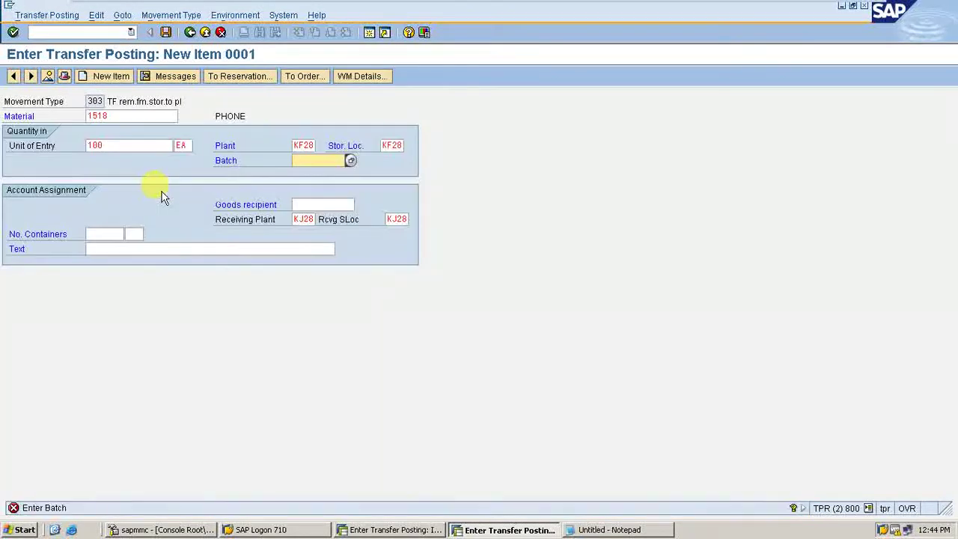
Choose a batch for the item from the available values and post the 303 transfer
left_click(350, 161)
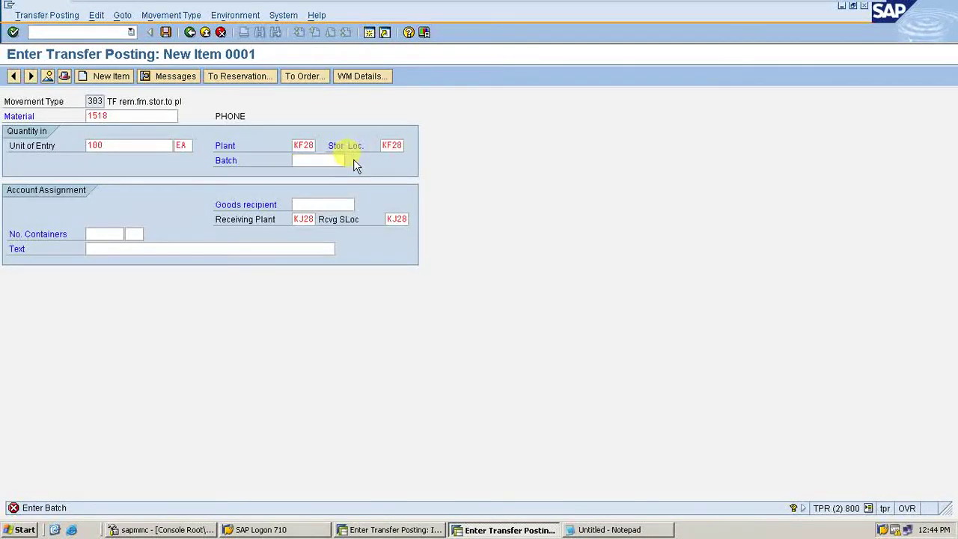
key("Return")
key("Return")
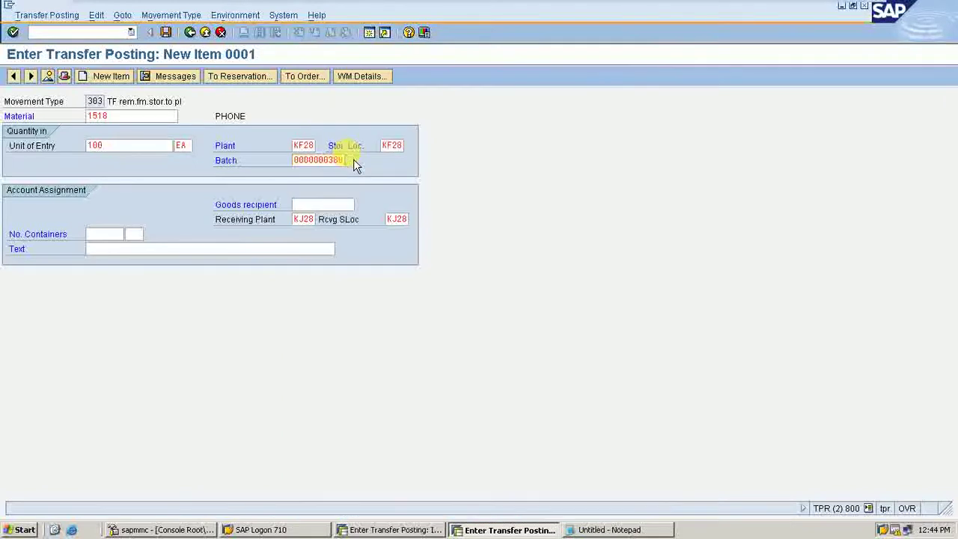
key("Return")
key("ctrl+s")
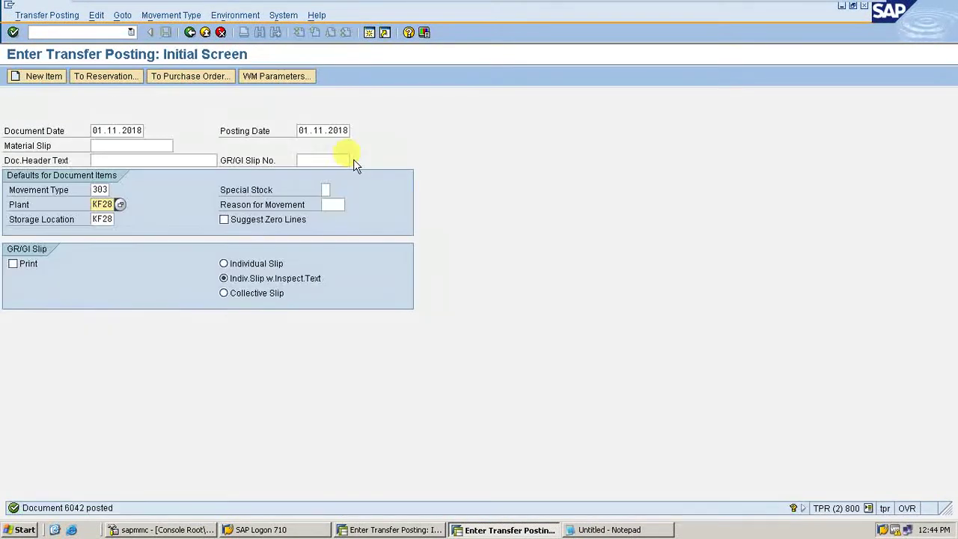
Switch to the first SAP session, leave its transfer posting, and open transaction MMBE
left_click(393, 529)
key("F3")
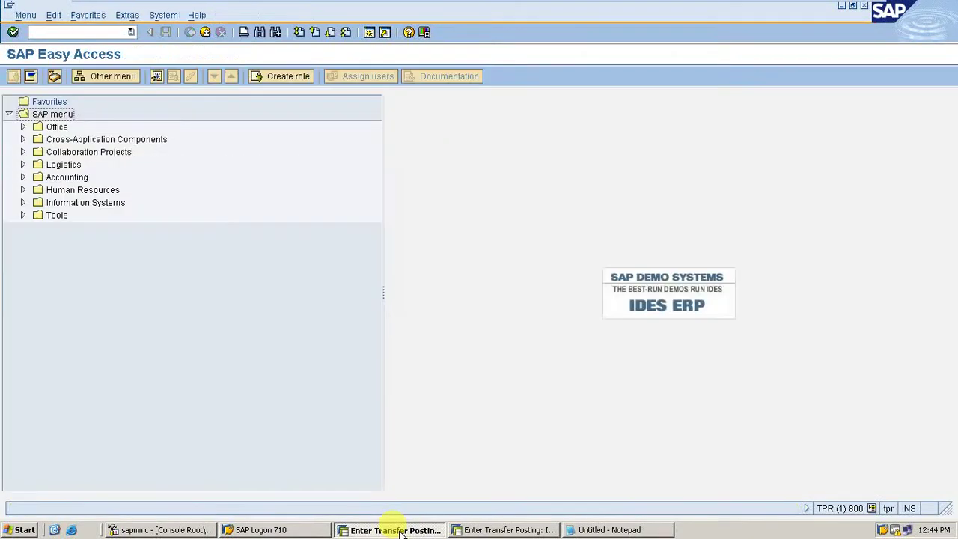
left_click(33, 31)
type("mmbe")
key("Return")
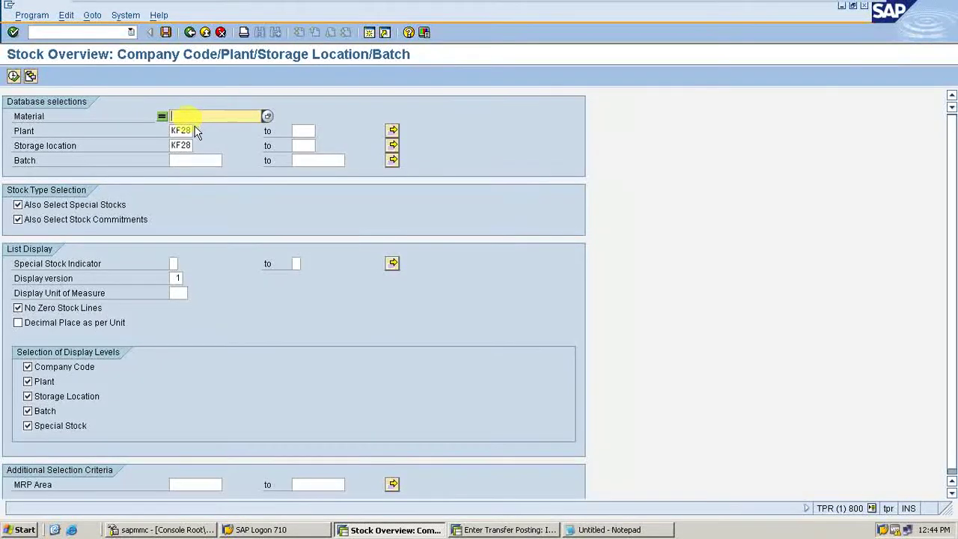
Run the stock overview for material 1518 in plant KF28 and storage location KF28, and return to the selection screen
type("15")
left_click(197, 132)
left_click(182, 129)
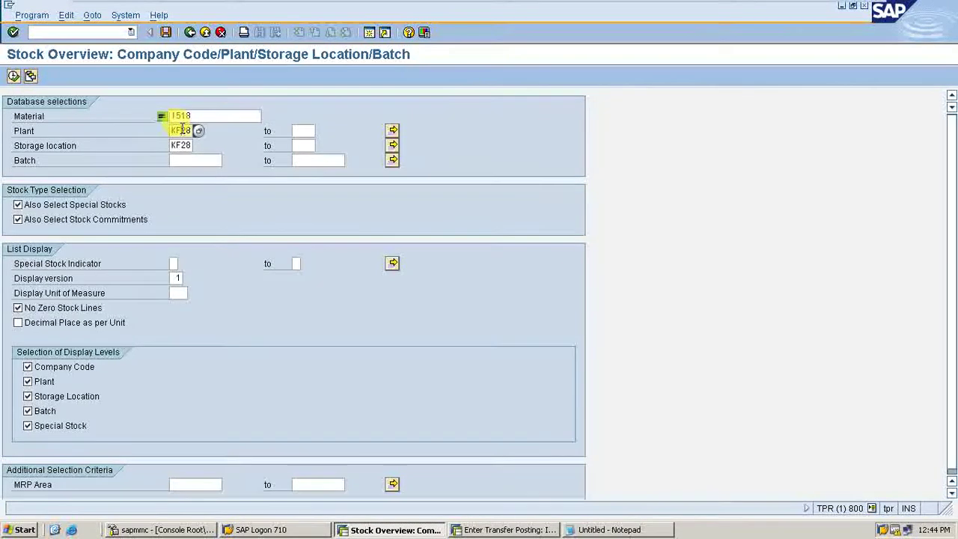
left_click(13, 76)
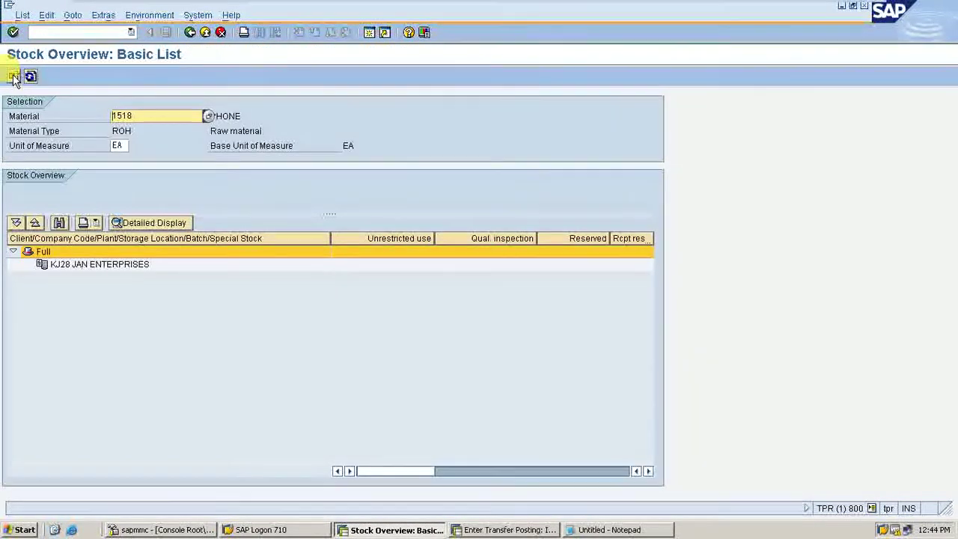
left_click(13, 75)
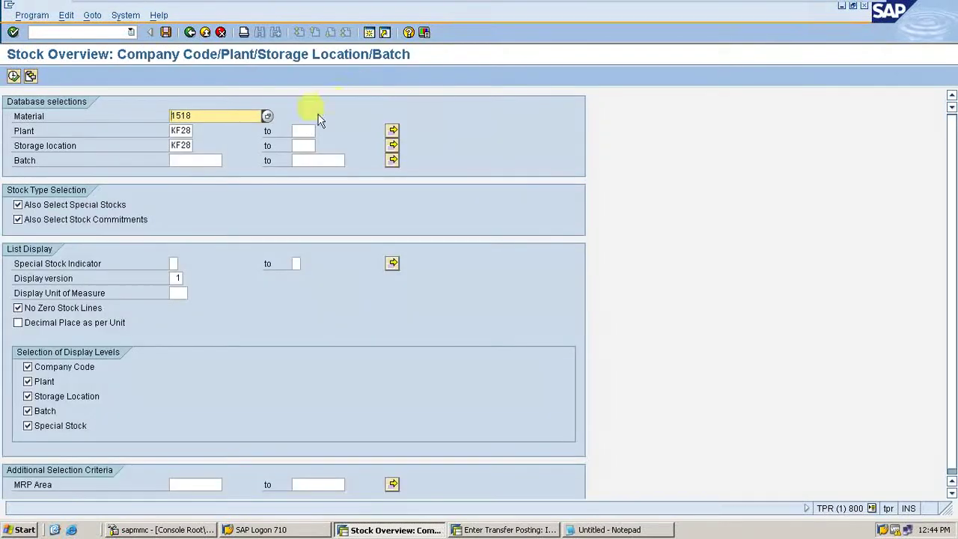
Change the stock overview's plant and storage location to KJ28 and run it for material 1518
left_click(175, 130)
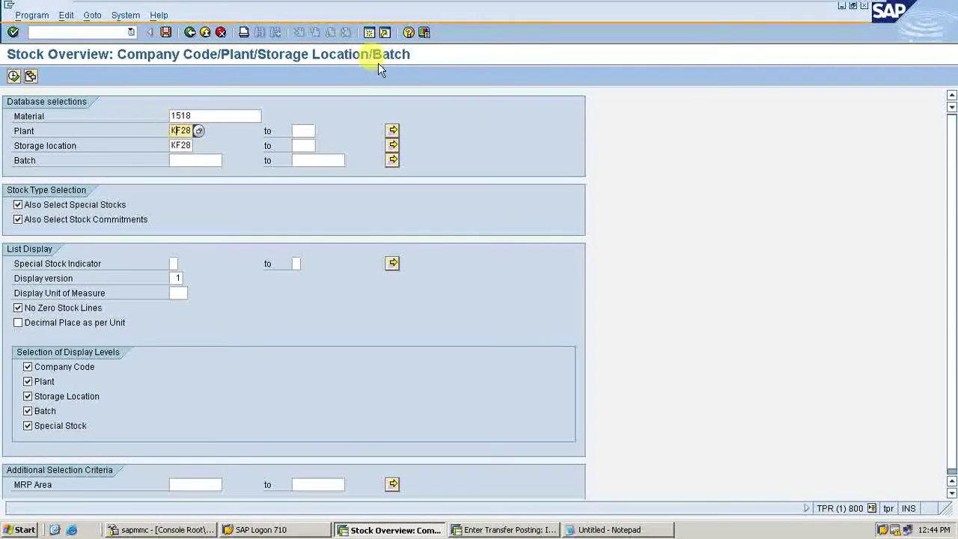
type("J")
key("Down")
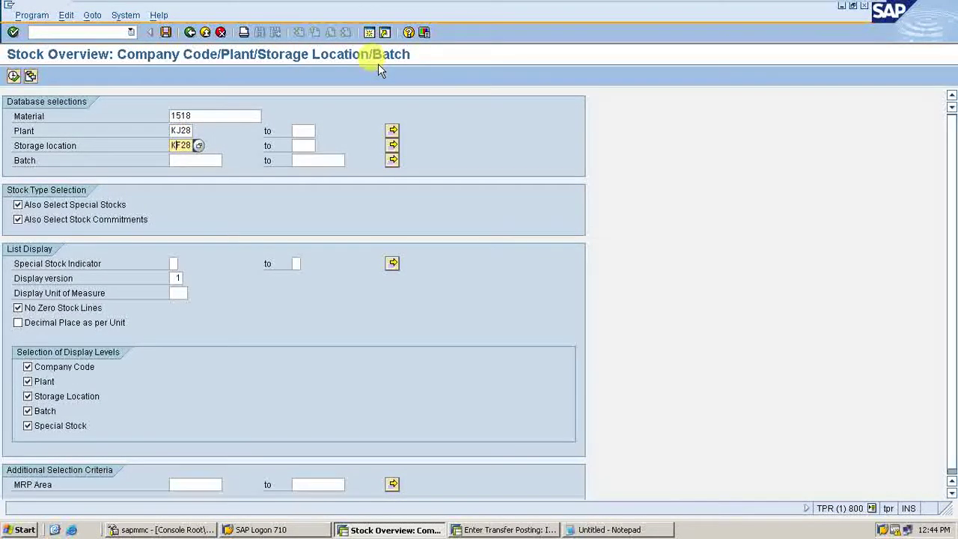
key("Delete")
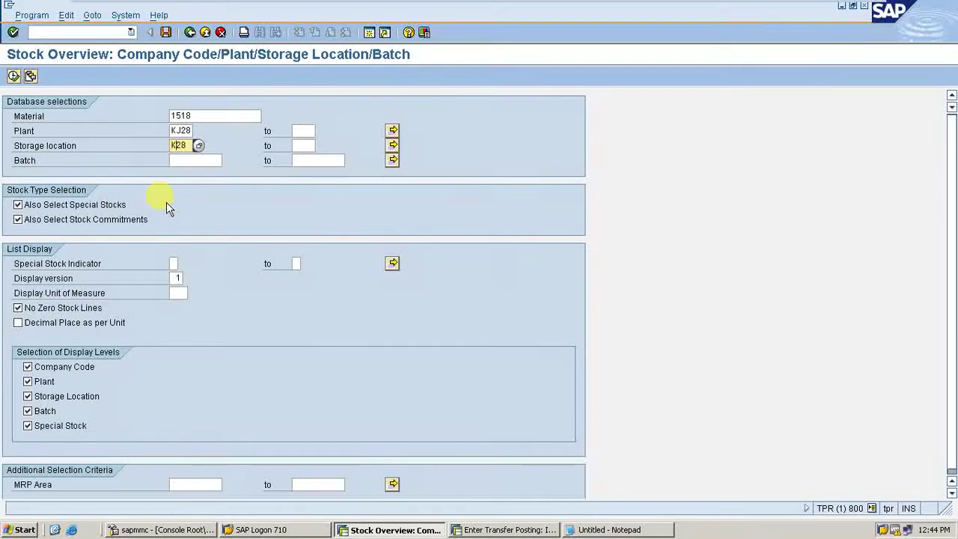
type("J")
left_click(14, 76)
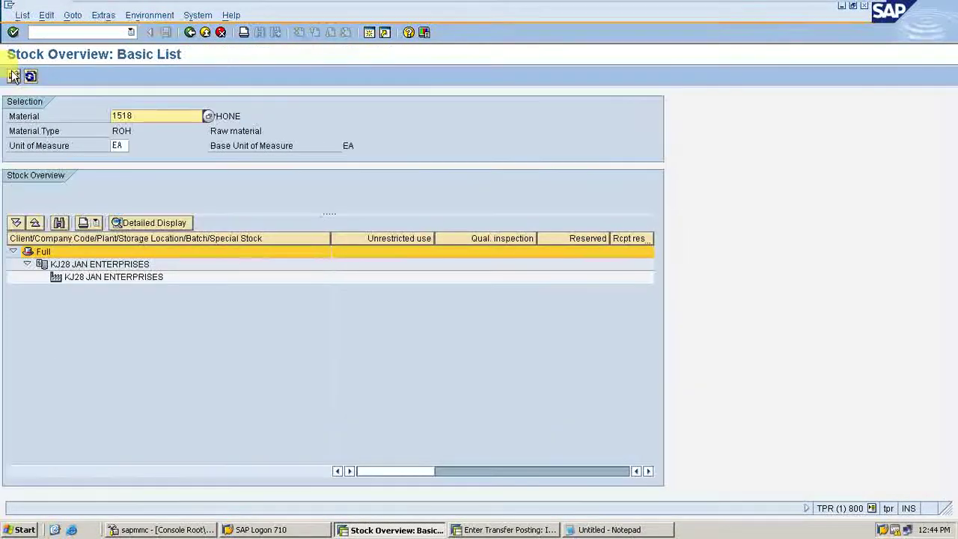
Examine the plant-to-plant transfer stock in plant KJ28's details, and return to the stock overview selection
left_click(131, 277)
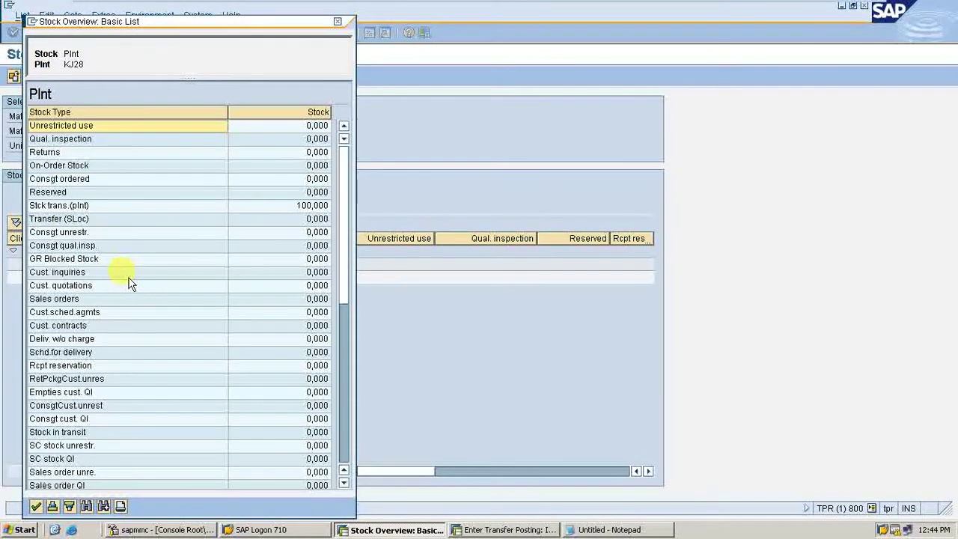
left_click(127, 209)
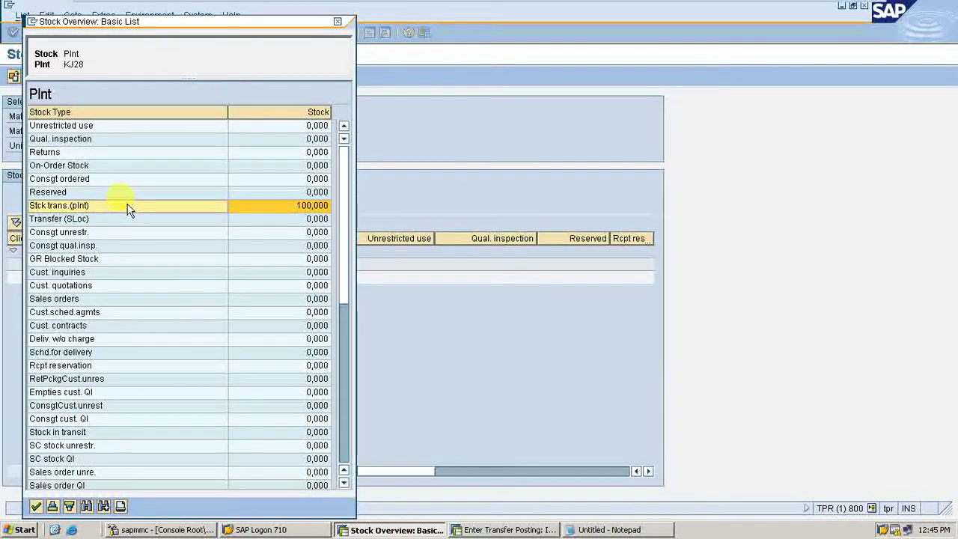
left_click(337, 21)
key("F3")
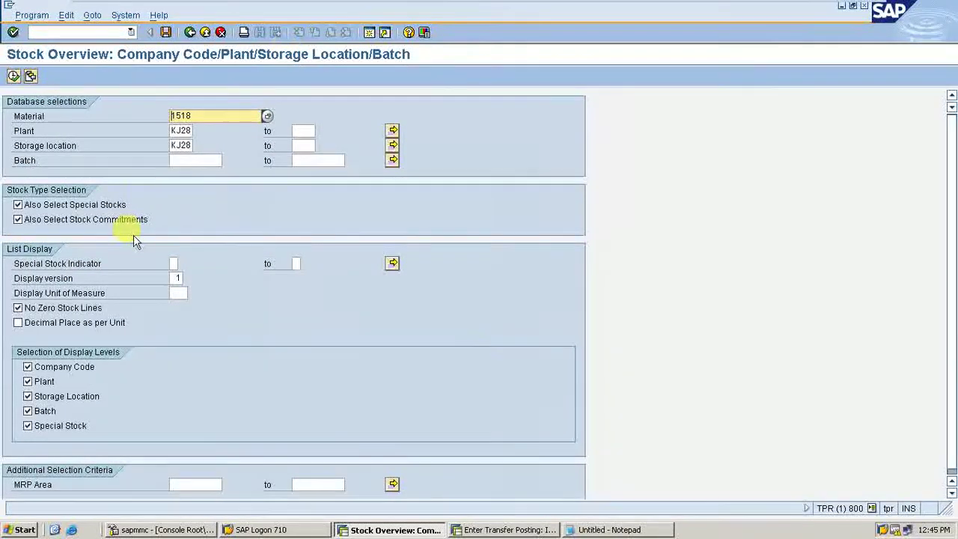
Return to the second SAP session and set the transfer posting's movement type to 305
left_click(476, 529)
left_click(105, 190)
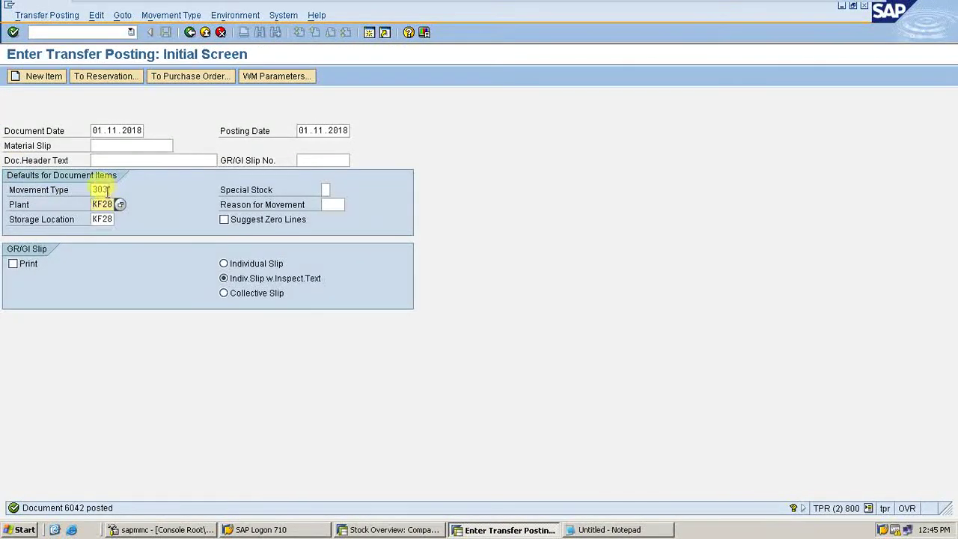
left_click(104, 190)
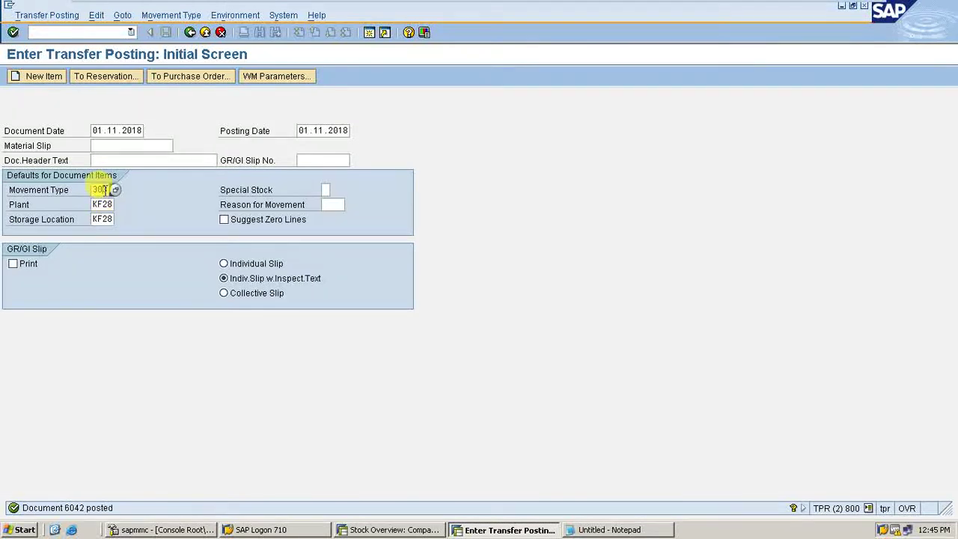
left_click(382, 529)
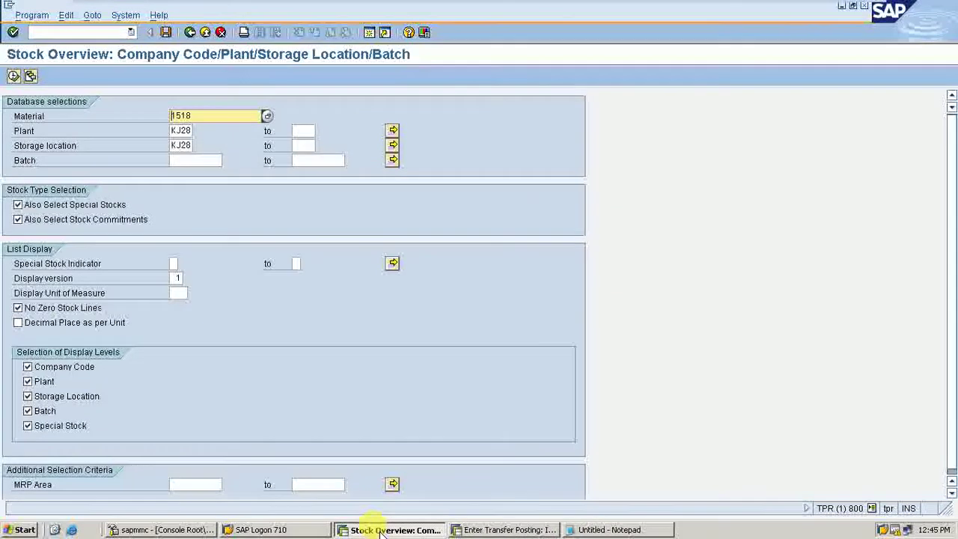
left_click(503, 530)
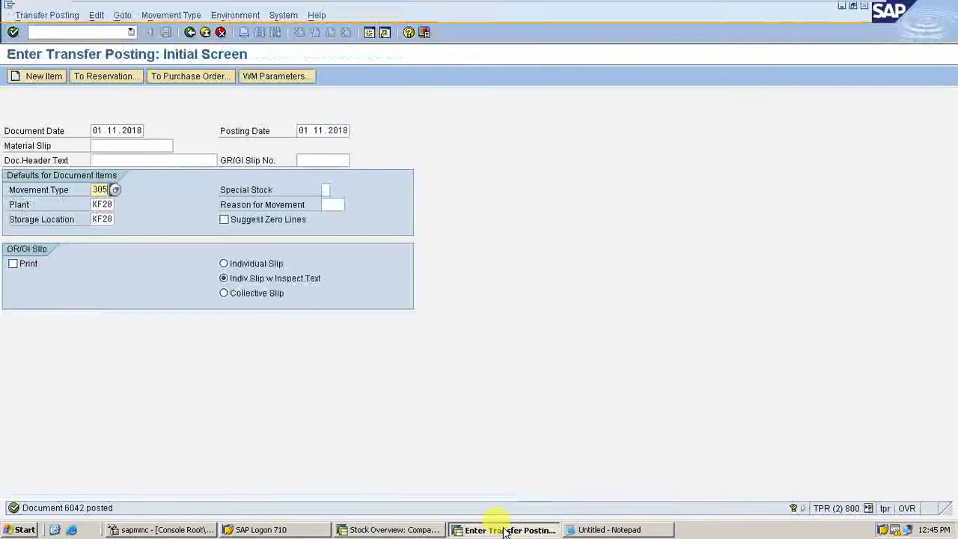
Set the posting's plant and storage location to KJ28 and open the new items screen
left_click(97, 205)
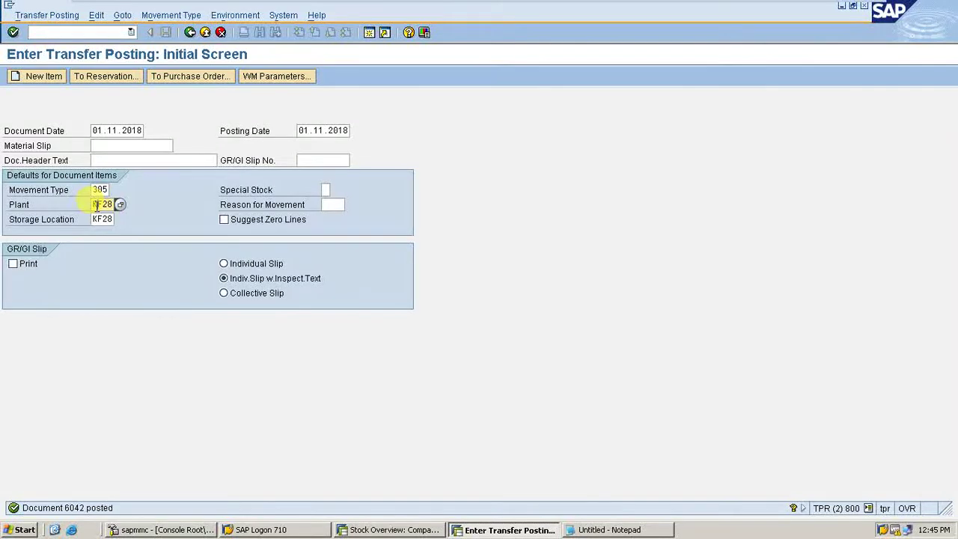
key("Down")
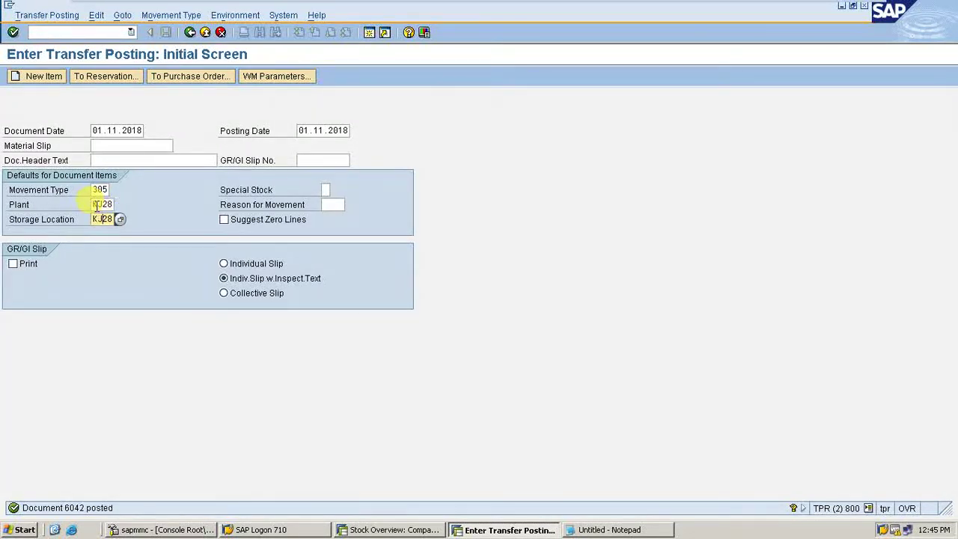
key("Return")
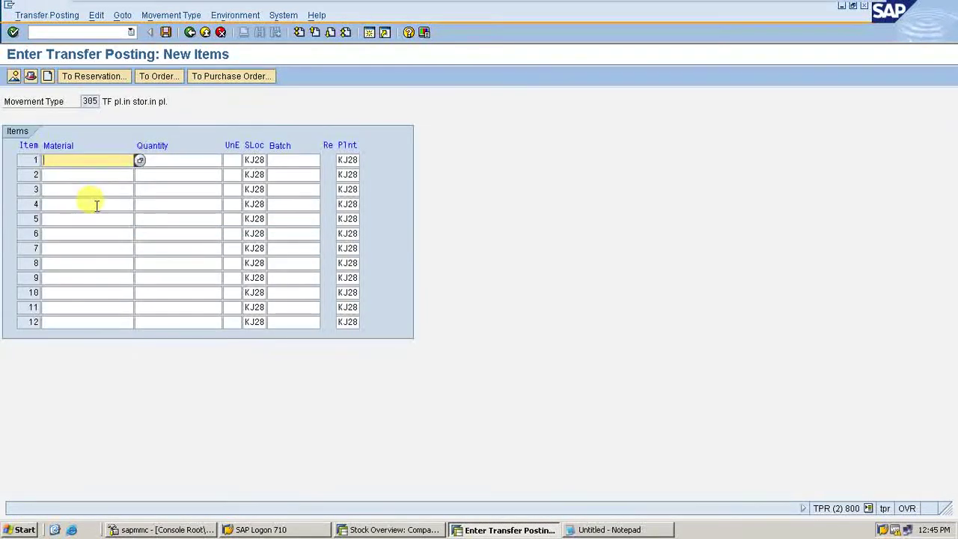
Enter material 1518 with quantity 100 as the first item of the 305 posting
key("BackSpace")
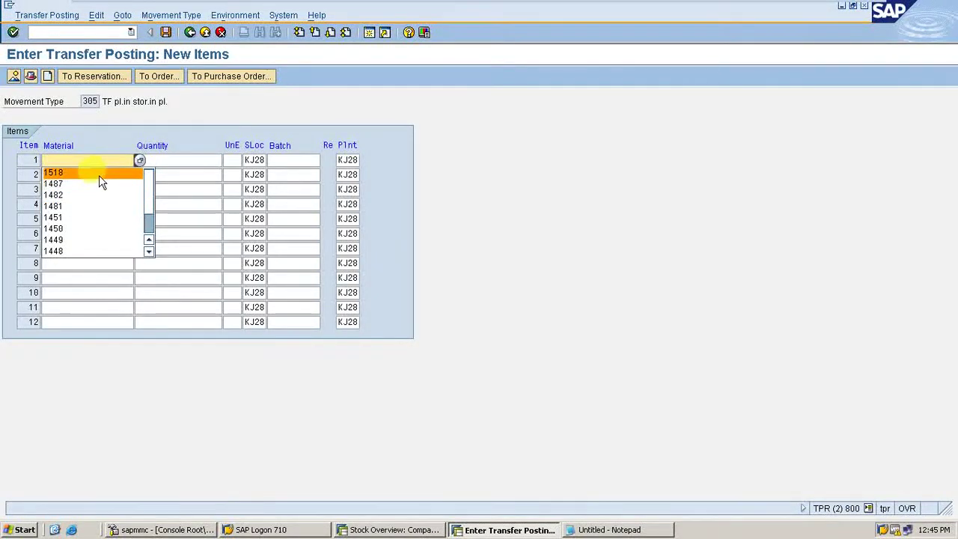
left_click(98, 173)
left_click(208, 159)
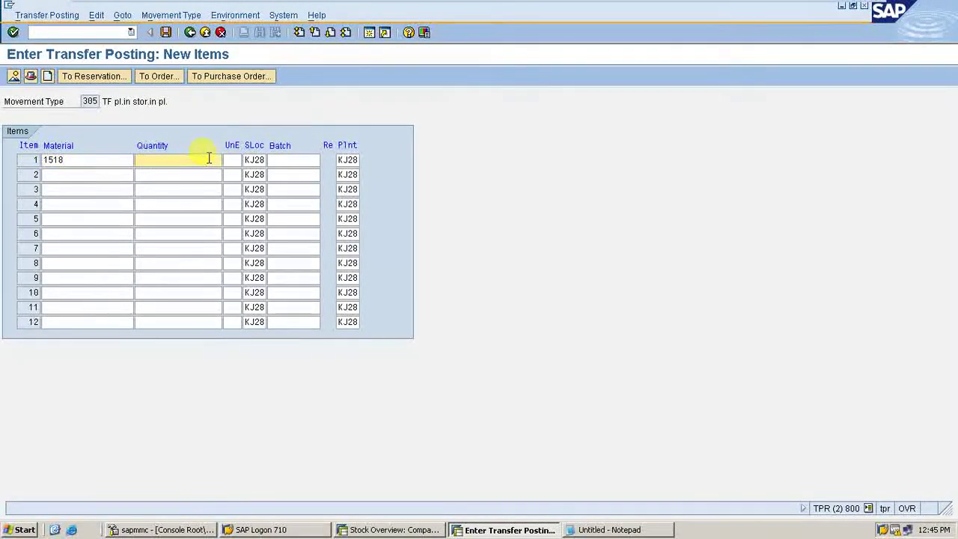
type("100")
Accept automatic batch number allocation for the item and post the 305 transfer
key("Return")
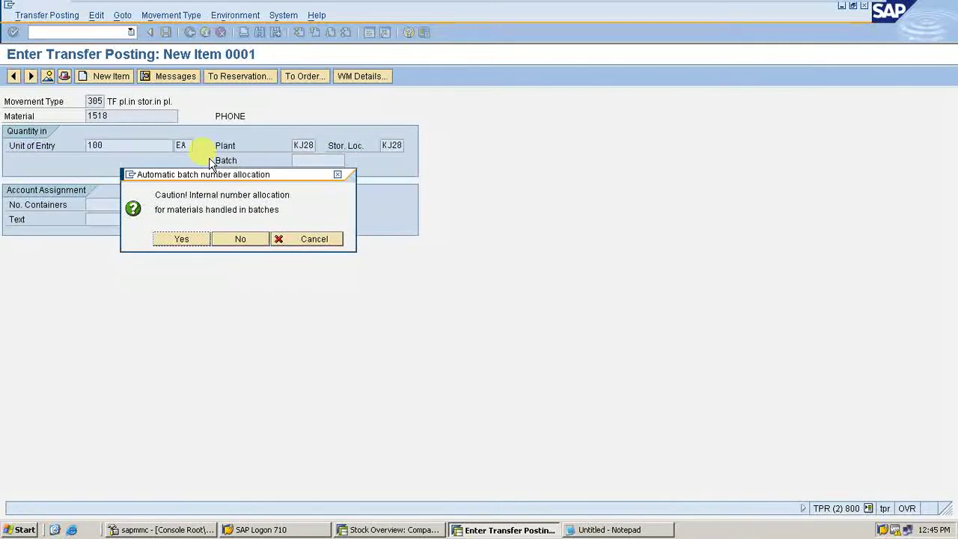
left_click(183, 239)
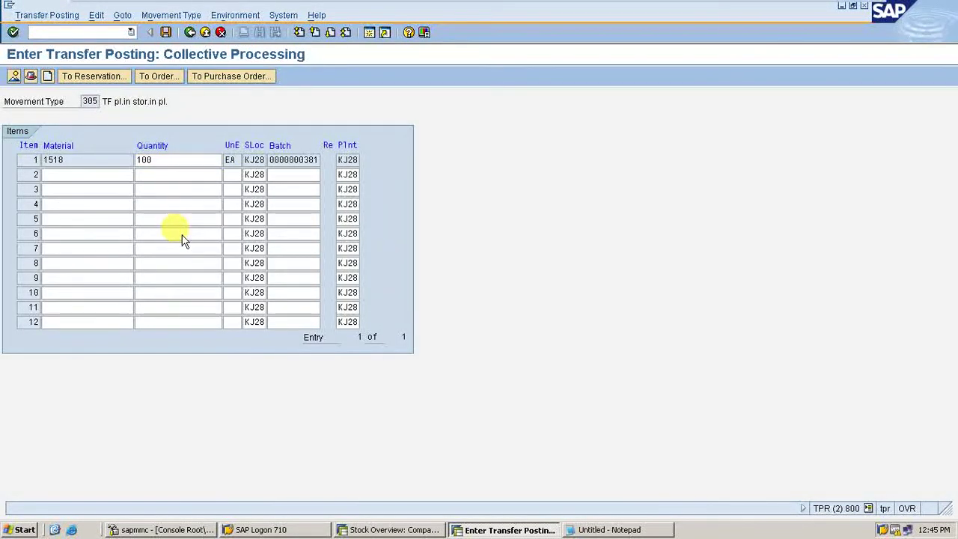
key("ctrl+s")
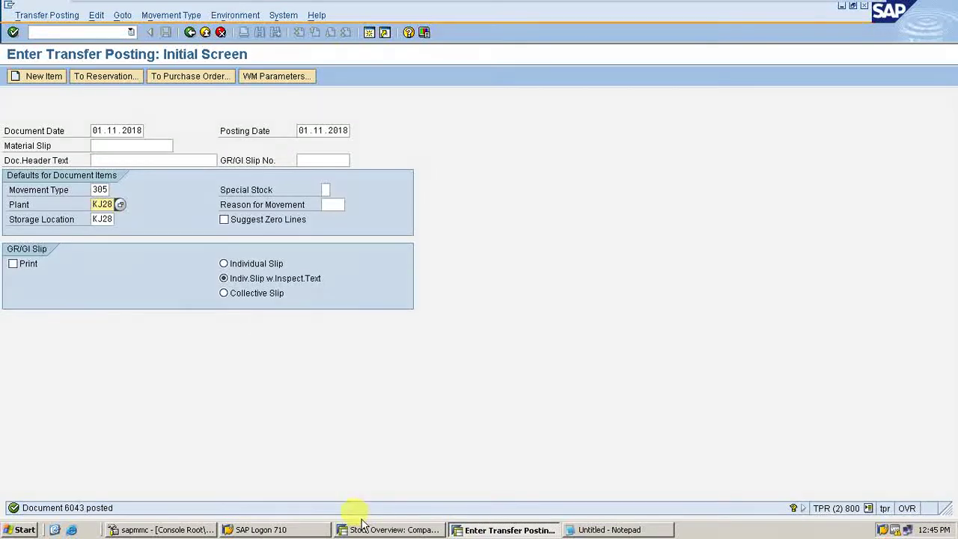
Switch to the stock overview session, rerun it for material 1518 in KJ28, and check the plant's stock details
left_click(360, 530)
left_click(13, 76)
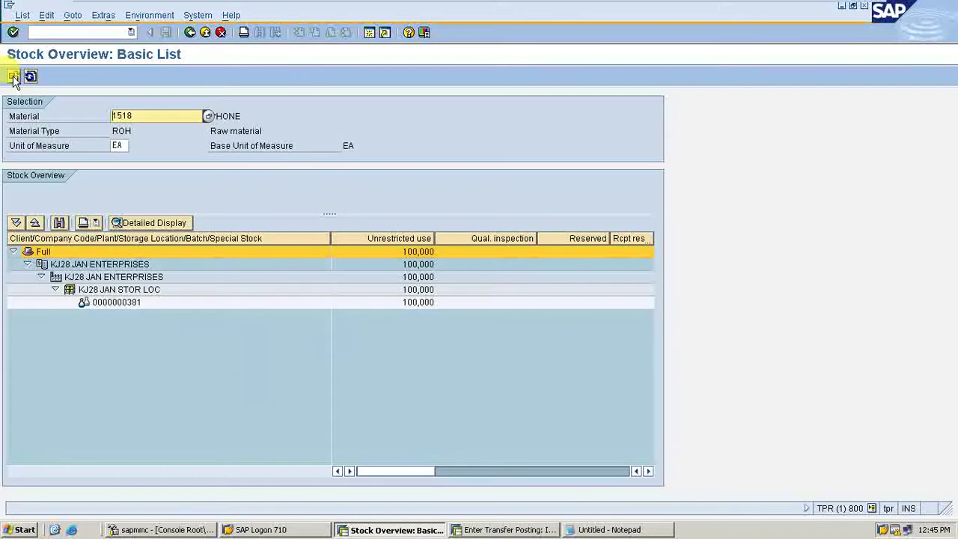
double_click(75, 276)
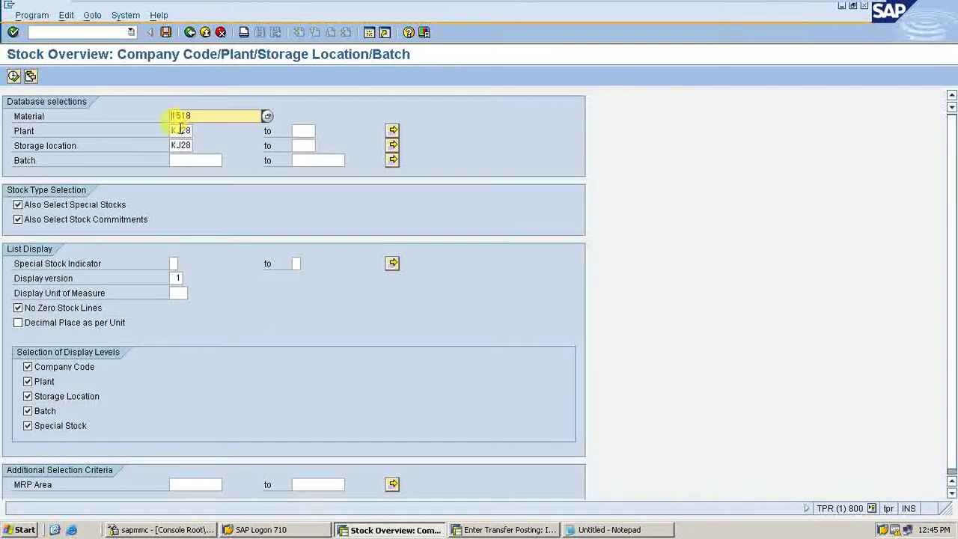
Rerun the stock overview for material 1518 with plant and storage location both set to KF28
left_click(180, 130)
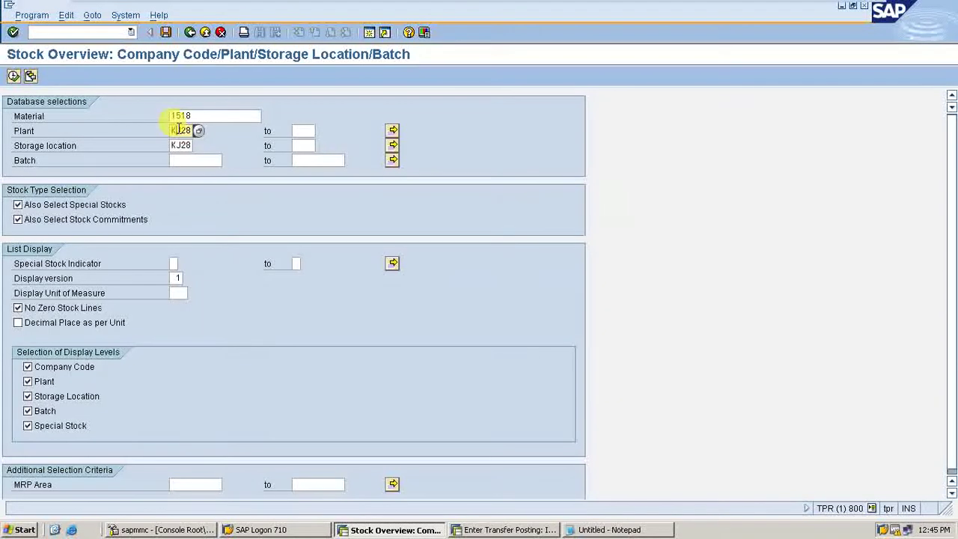
key("Down")
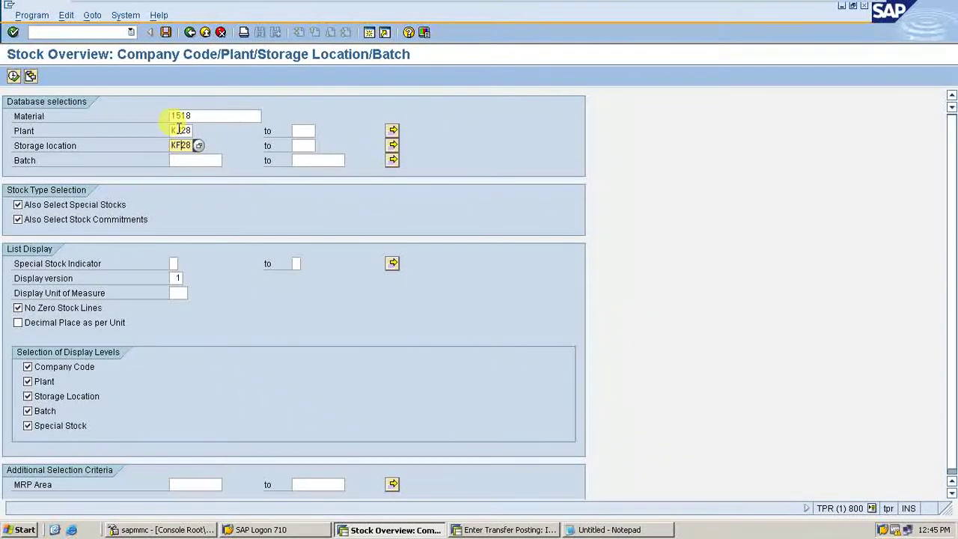
key("Up")
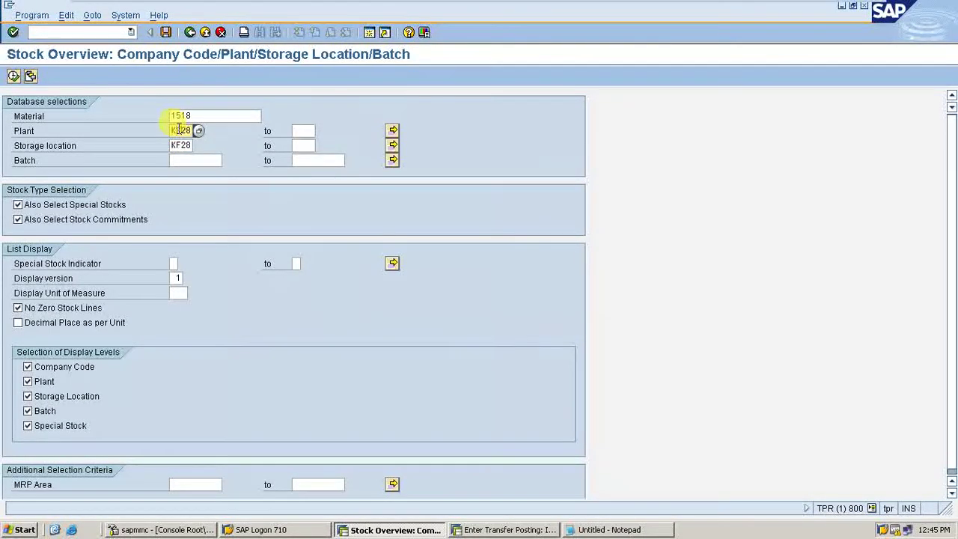
left_click(15, 77)
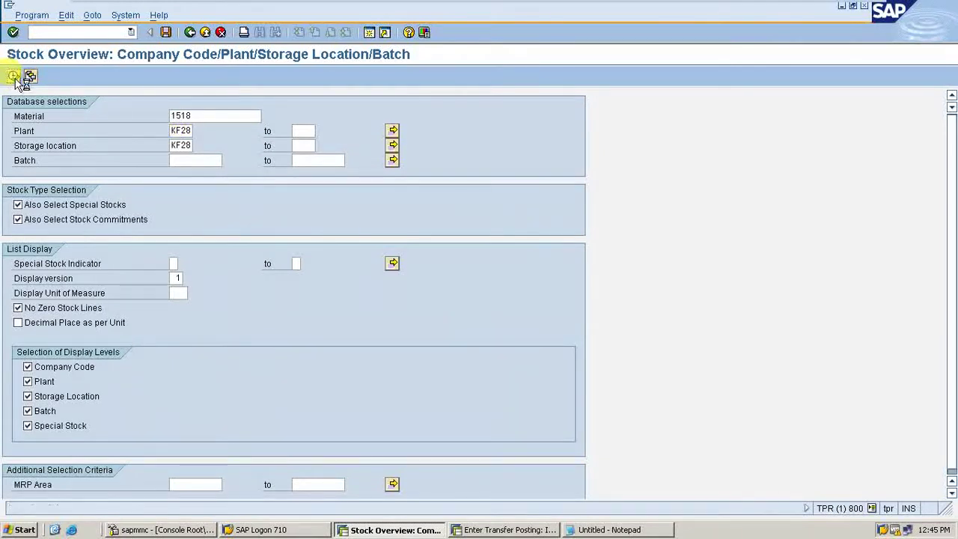
Switch to the Notepad notes and copy the "Transferring of stock from one stor loc to another stor. loc" line below the movement types
left_click(606, 530)
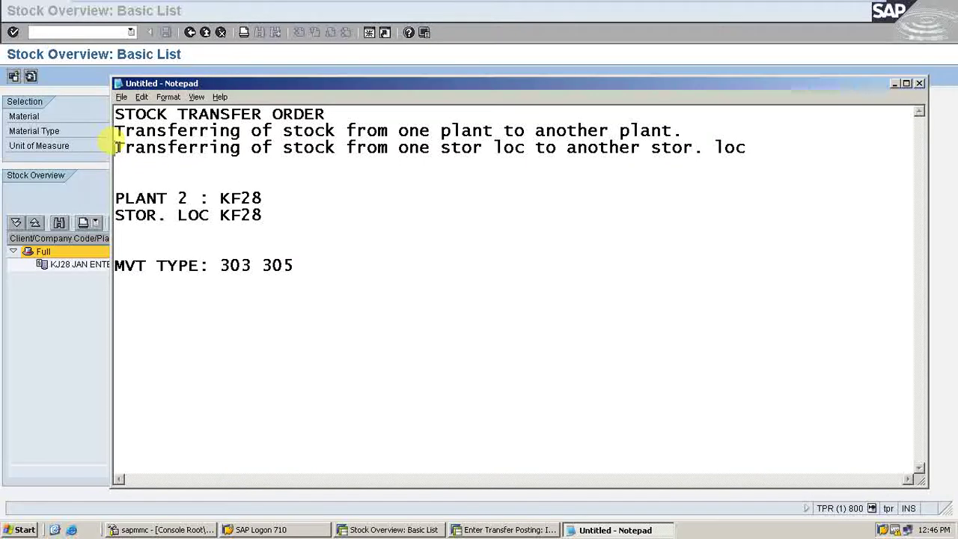
left_click_drag(116, 147, 746, 148)
key("ctrl+c")
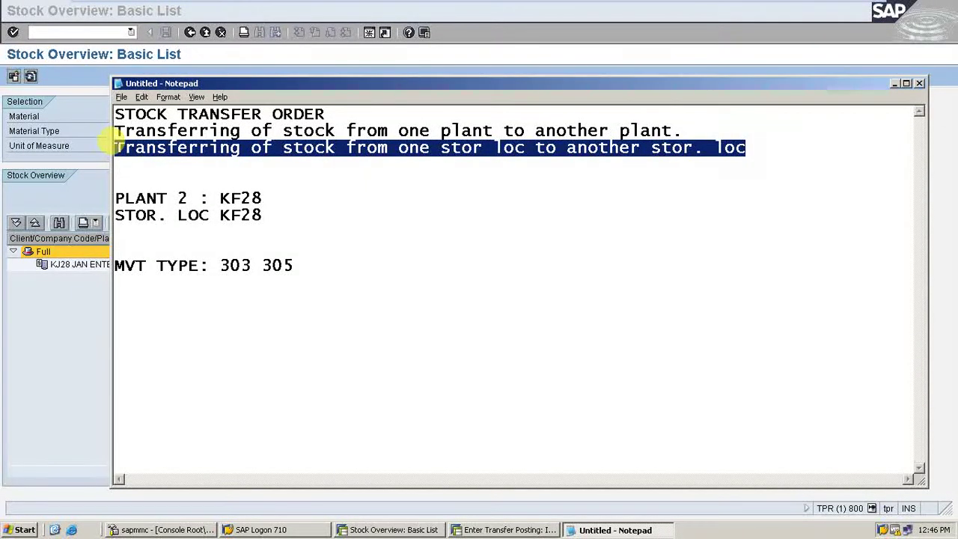
left_click(116, 143)
key("Down")
key("Down")
key("Down")
key("Down")
key("Down")
key("Down")
key("Down")
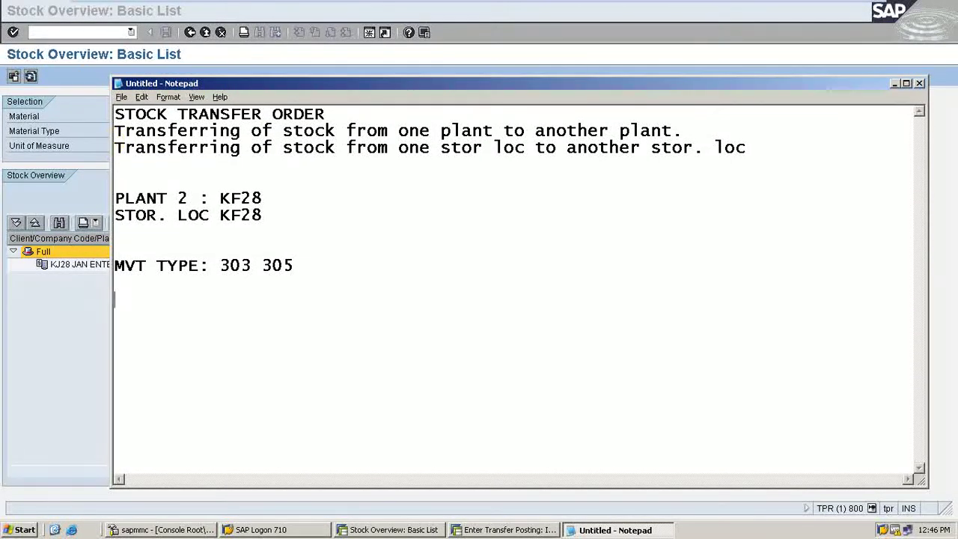
key("ctrl+v")
key("Return")
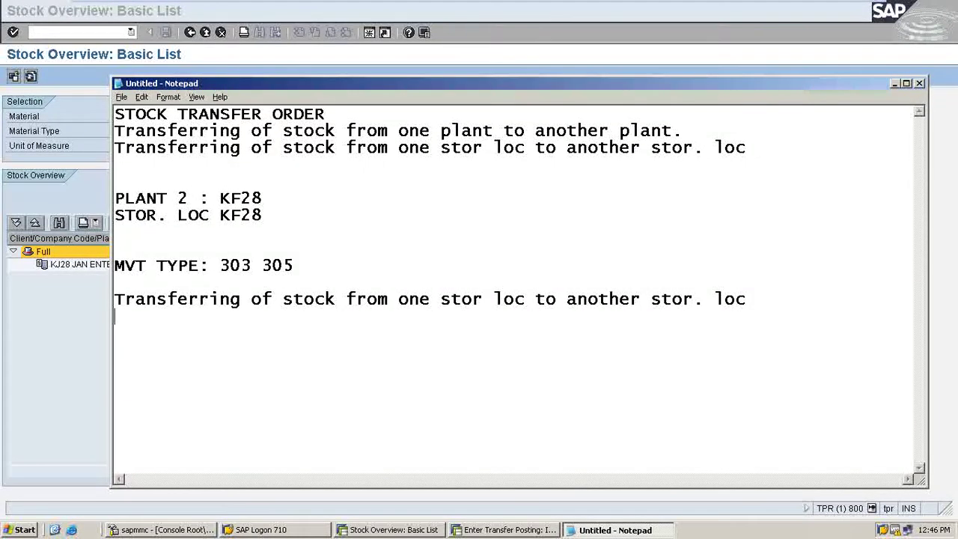
Add "MVT TYPE IS : 311" under the copied storage location heading, with "313 & 315" on the following line
type("M")
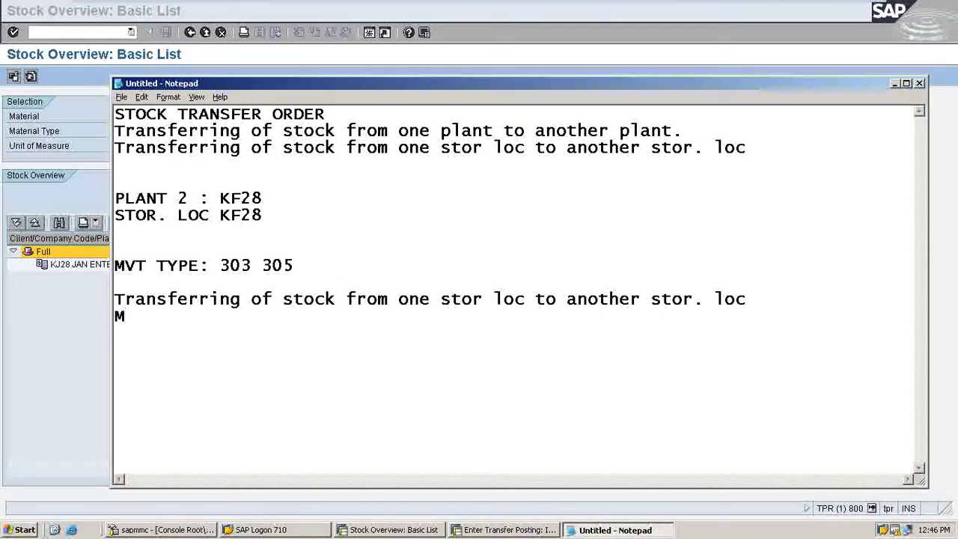
type("VT TYPE ")
type("3")
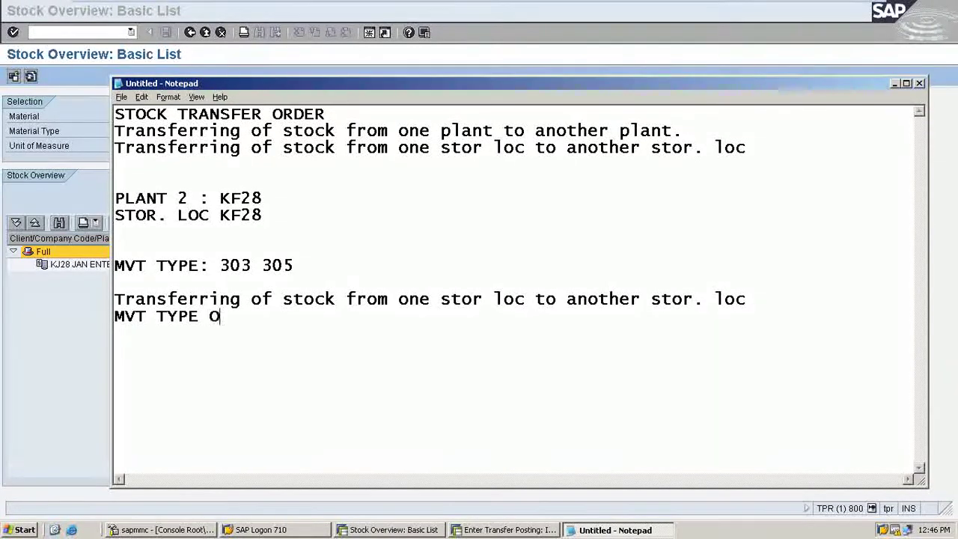
key("BackSpace")
type("IS : 311")
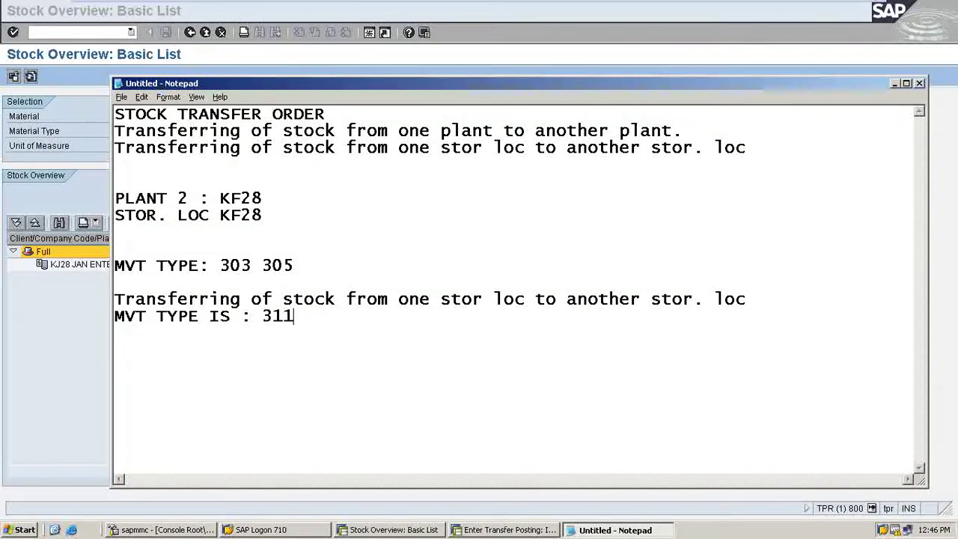
key("Return")
type("3")
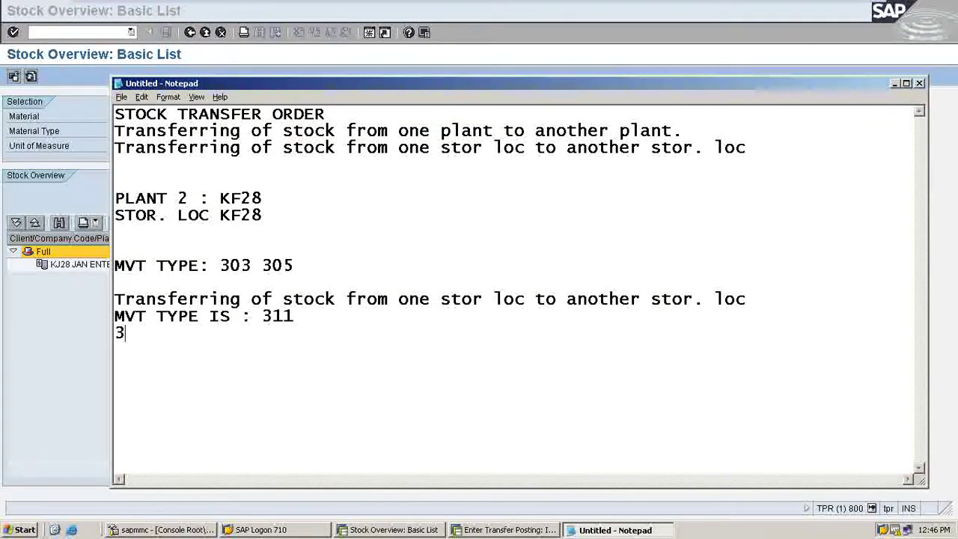
type("13 & 315")
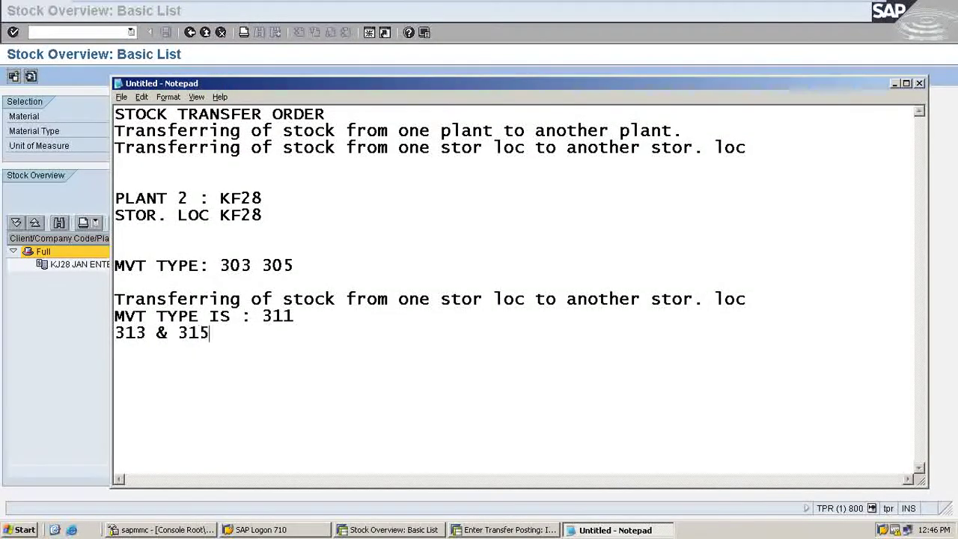